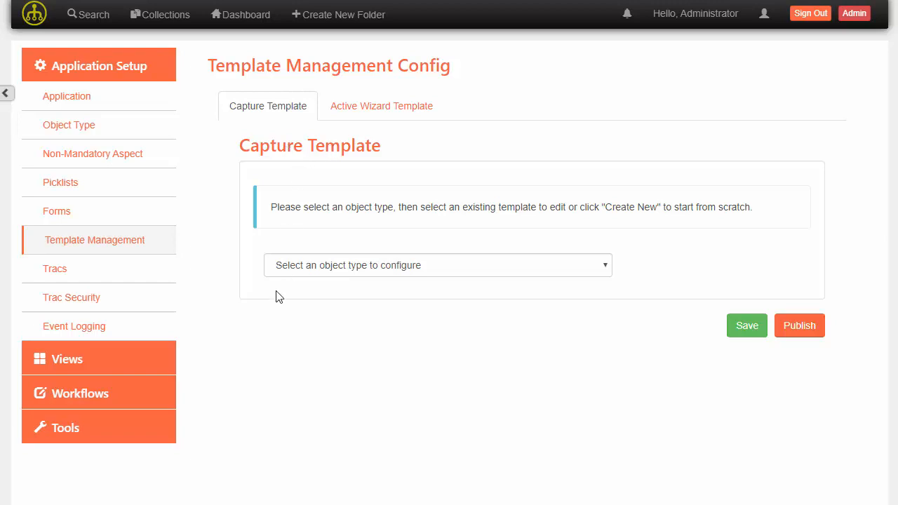
- Create a new AP Invoice capture template named "Example Invoice" from the file 3 - AC223855.pdf
left_click(337, 271)
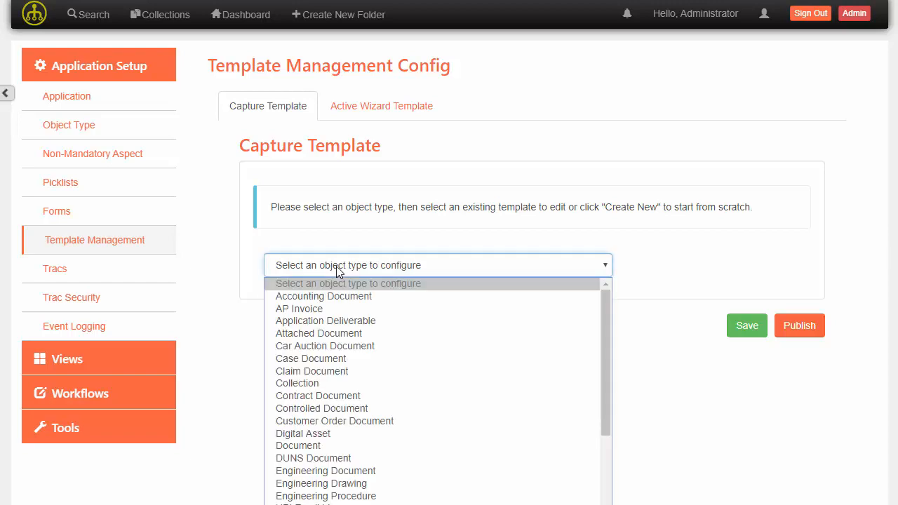
left_click(335, 311)
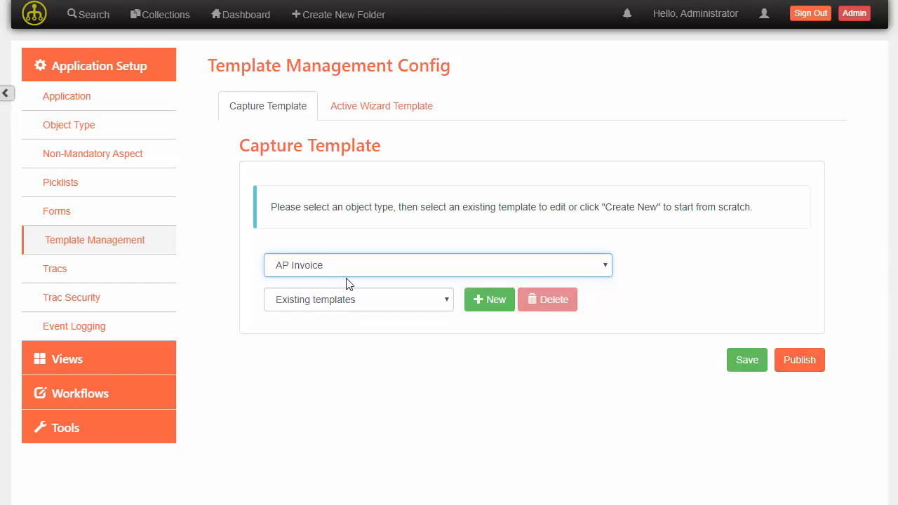
left_click(483, 306)
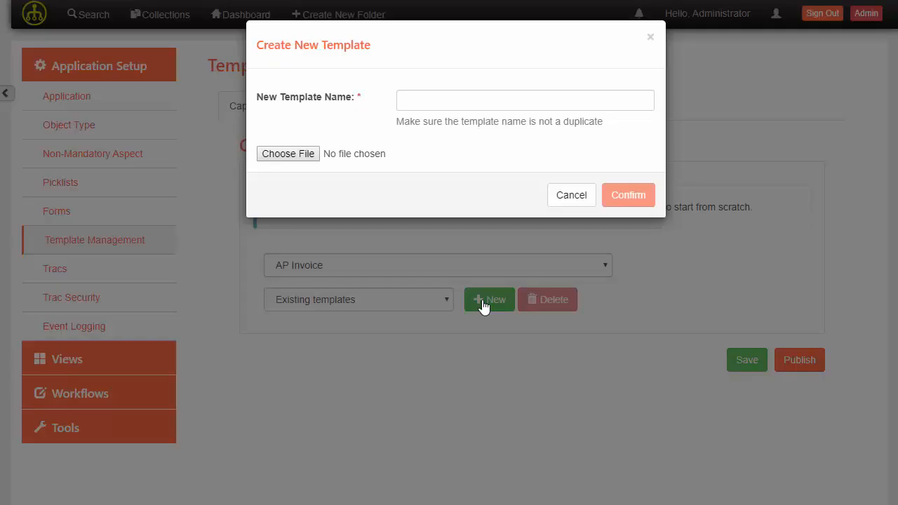
left_click(433, 99)
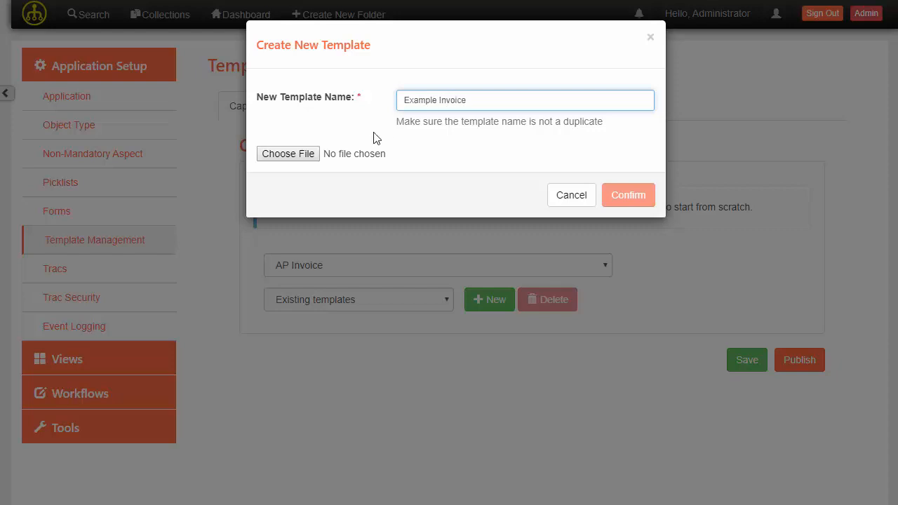
left_click(313, 161)
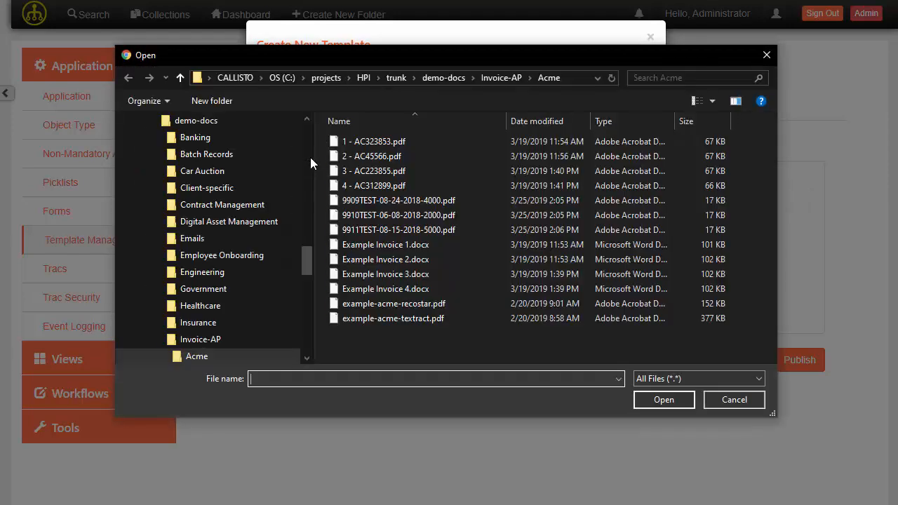
left_click(358, 173)
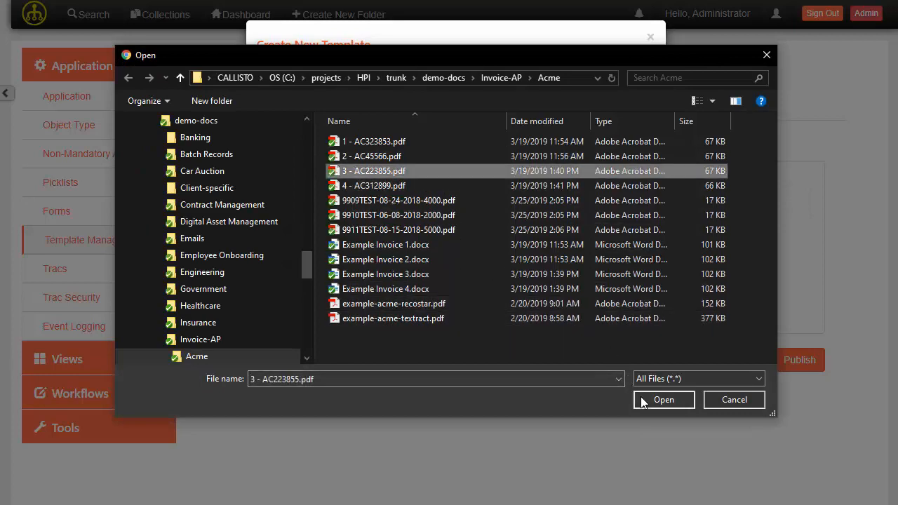
left_click(664, 399)
left_click(615, 195)
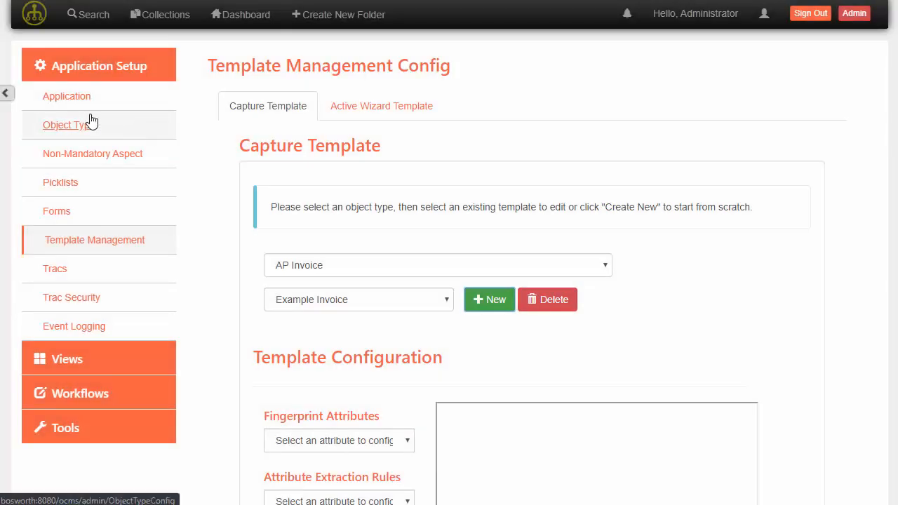
- Collapse the admin navigation and add Vendor Name as a fingerprint attribute of the template
left_click(5, 93)
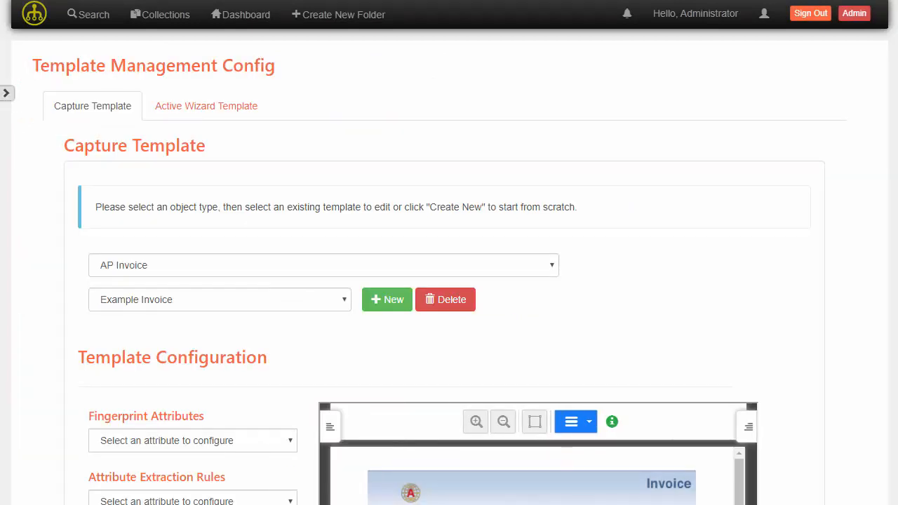
scroll(449, 267, "down", 3)
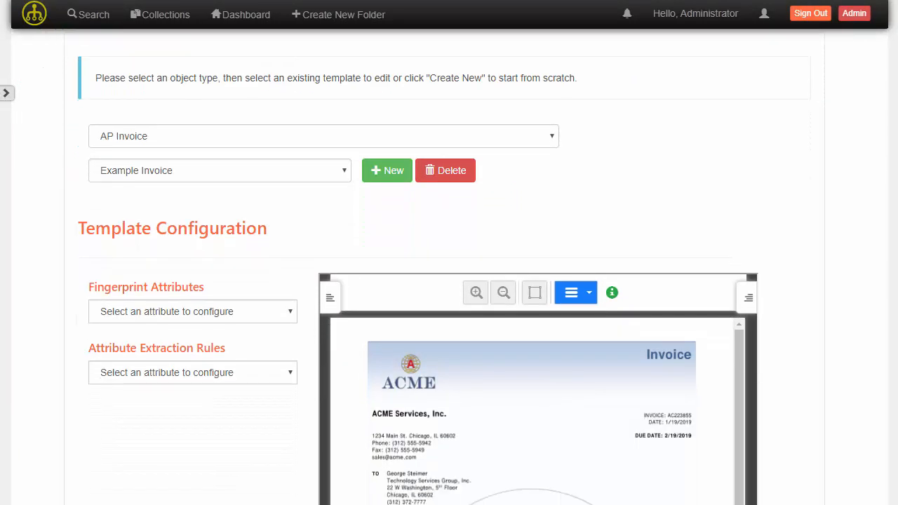
scroll(449, 267, "down", 3)
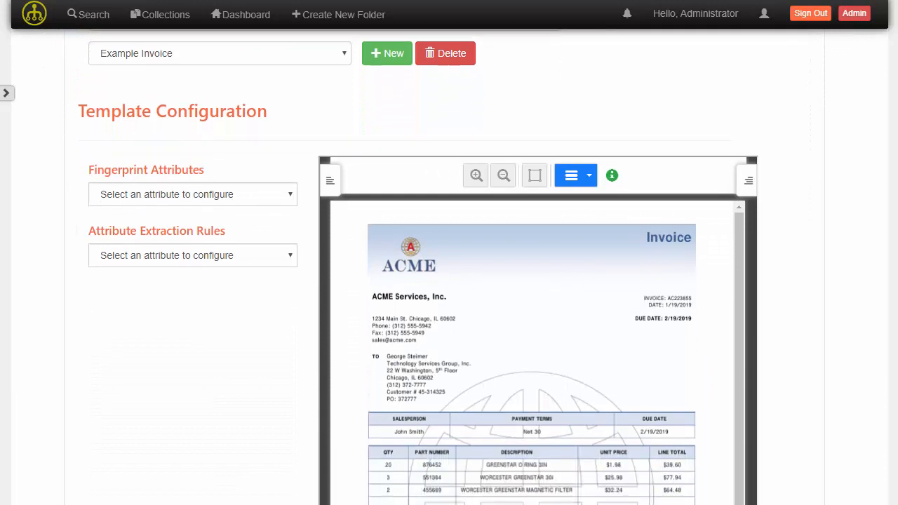
scroll(448, 266, "down", 1)
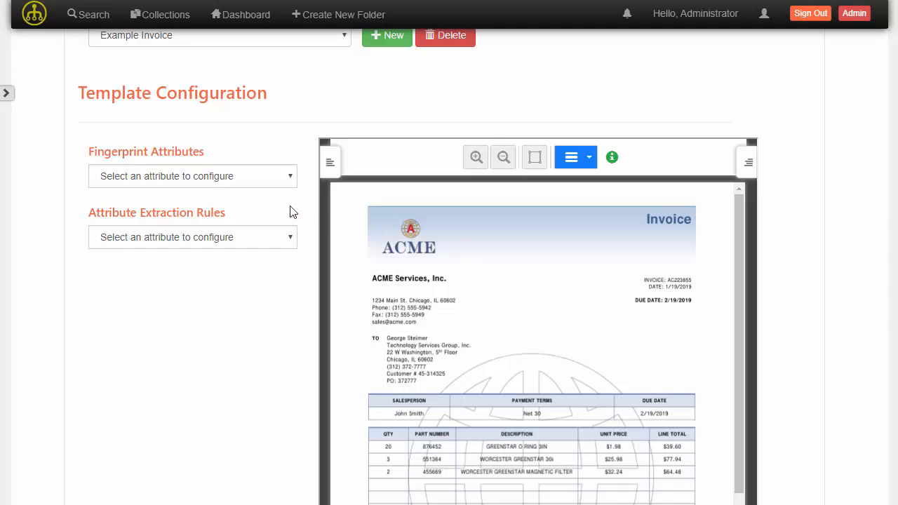
left_click(268, 184)
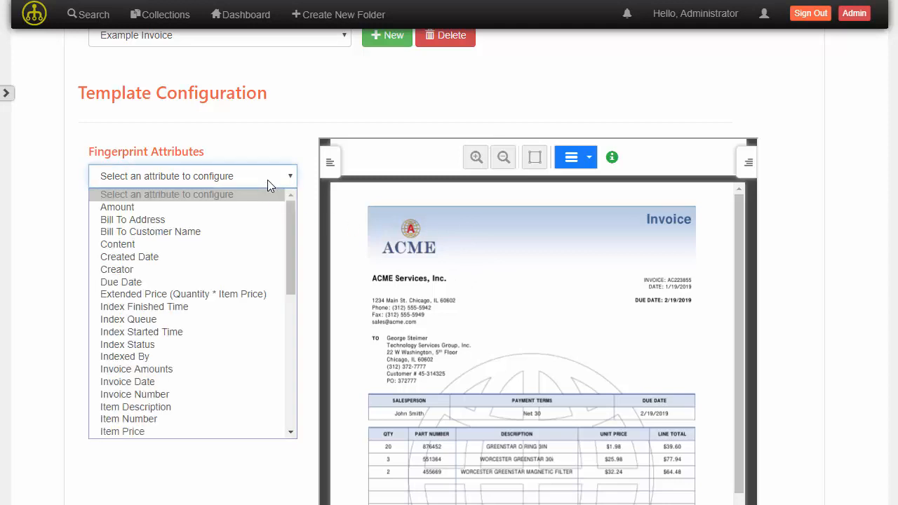
scroll(253, 254, "down", 5)
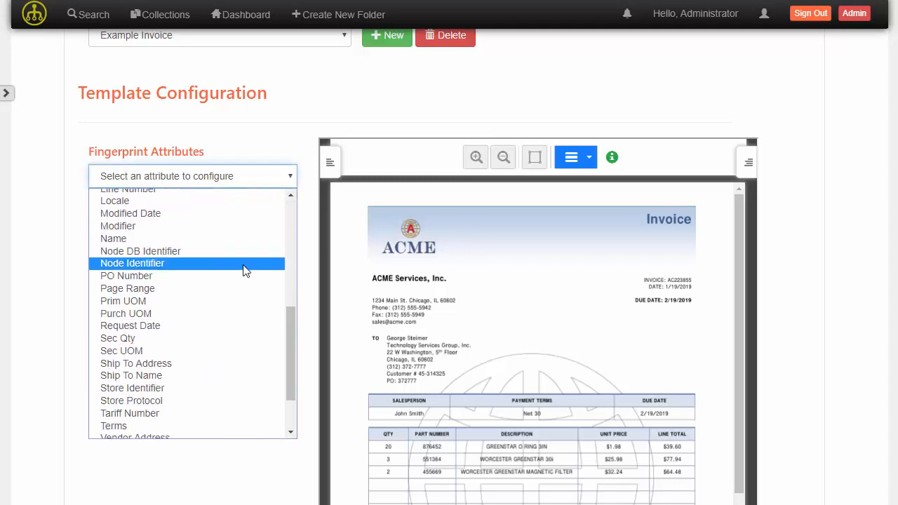
scroll(177, 262, "down", 2)
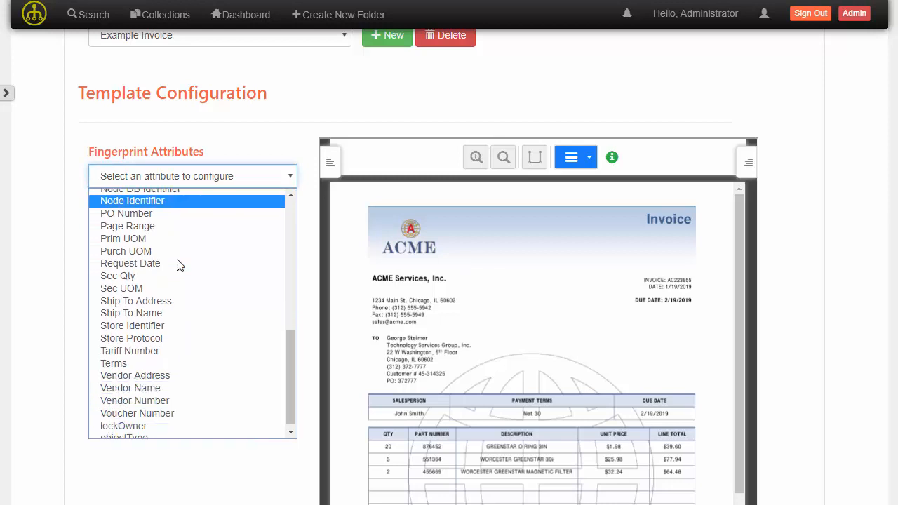
left_click(174, 385)
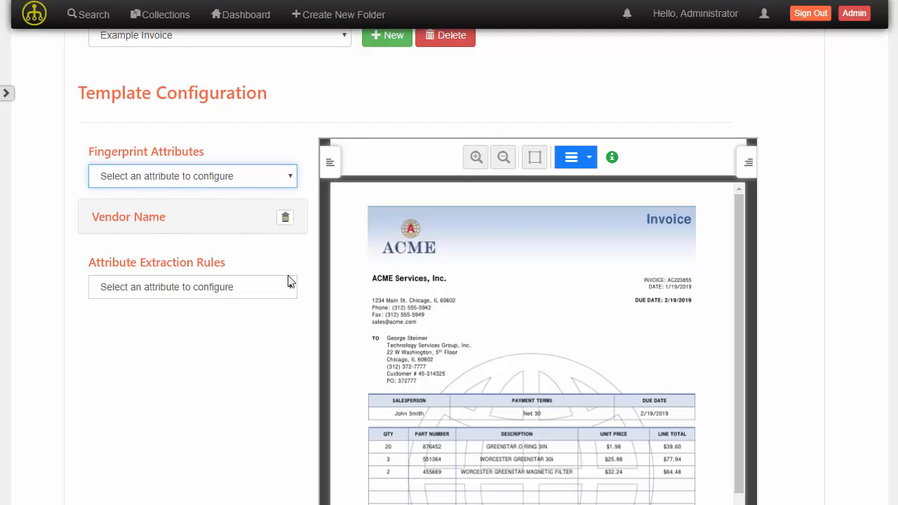
- Add an attribute extraction rule for Invoice Number and expand it, viewing the Zonal options before choosing Key / Value extraction
scroll(288, 280, "down", 2)
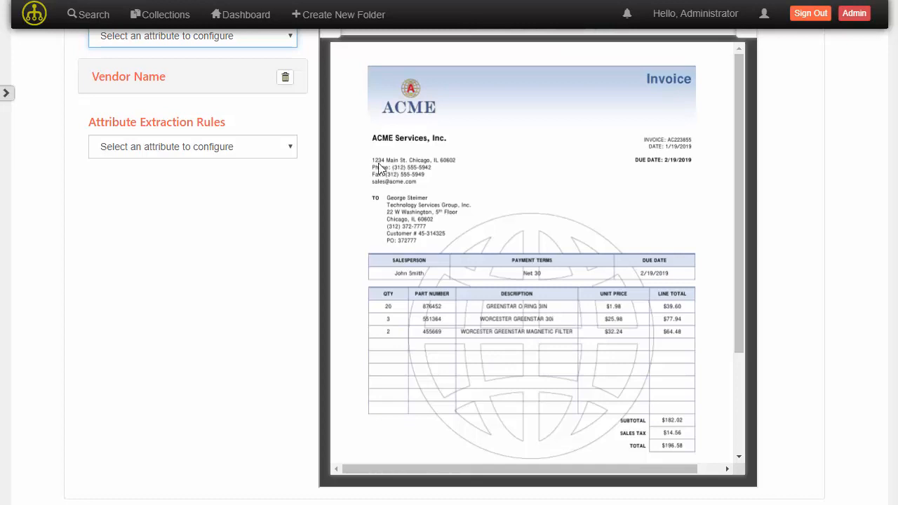
left_click(185, 153)
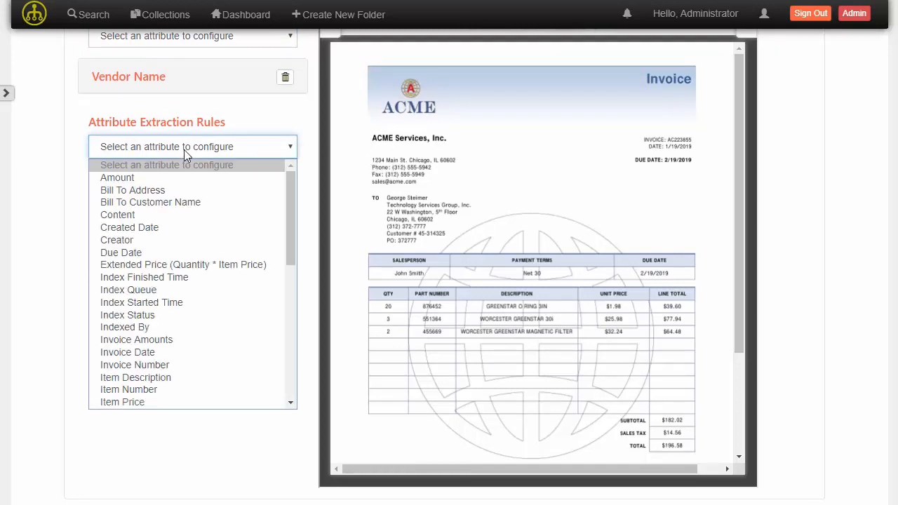
left_click(165, 365)
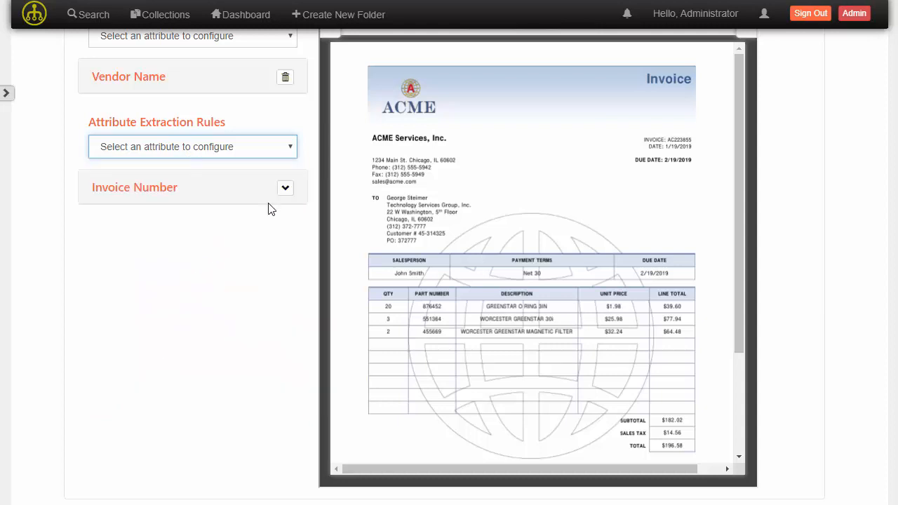
left_click(285, 190)
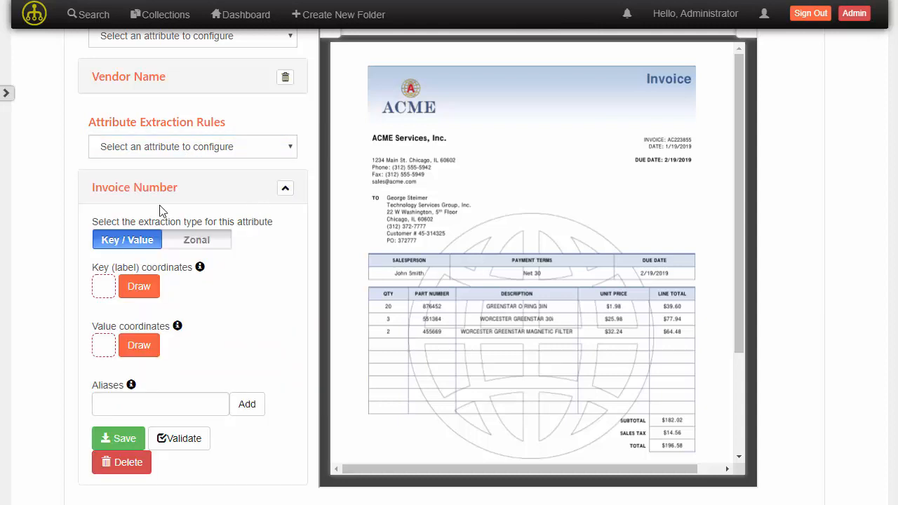
left_click(186, 240)
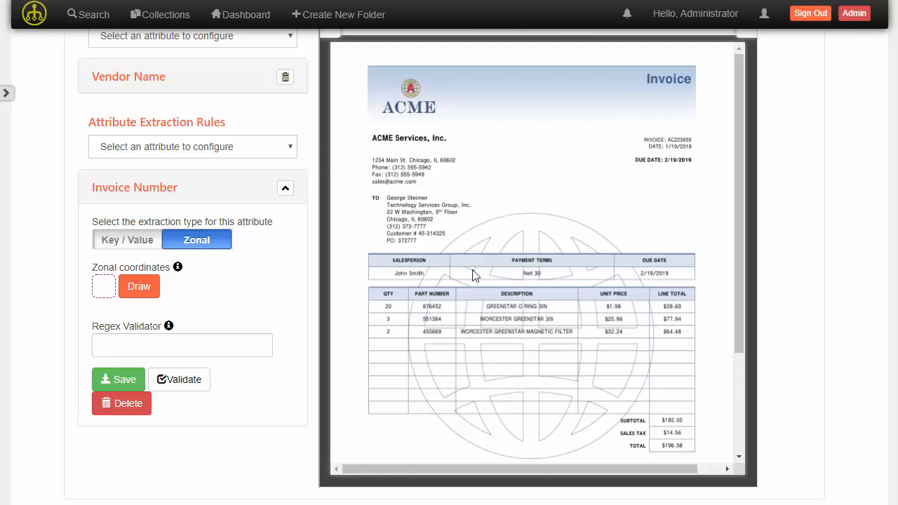
left_click(147, 245)
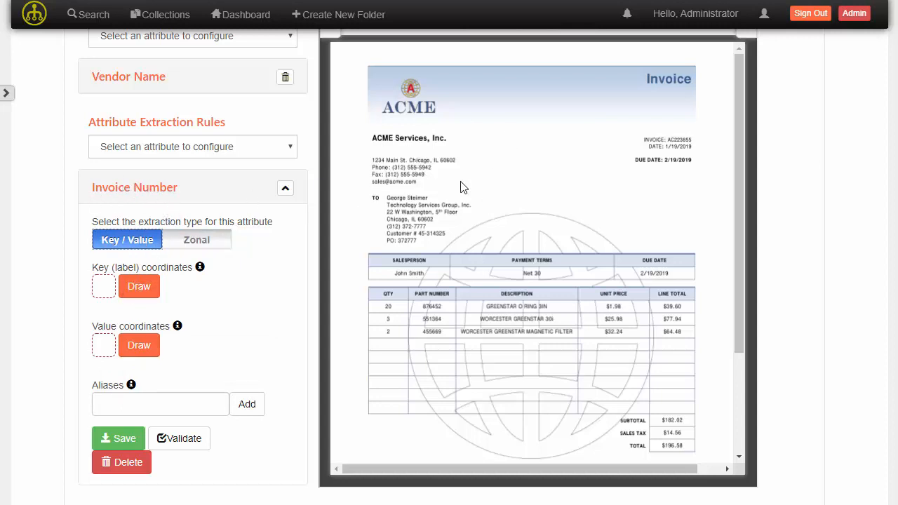
- Draw and capture the key coordinates around the "INVOICE" label on the sample invoice, and show the captured area
scroll(533, 266, "up", 1)
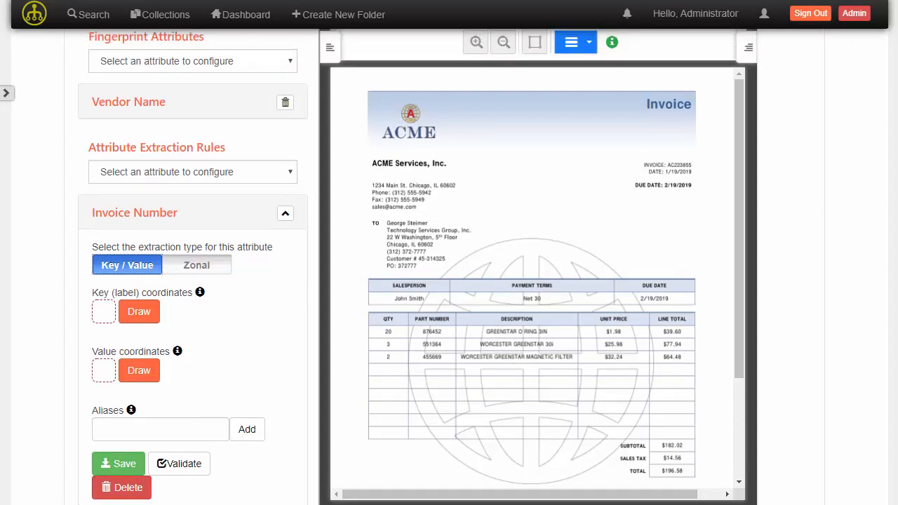
left_click(476, 43)
left_click(476, 43)
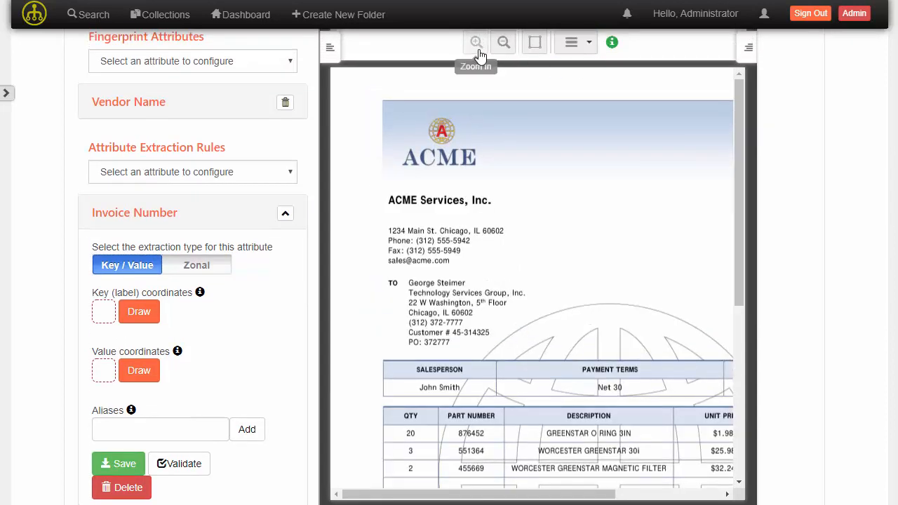
left_click(476, 43)
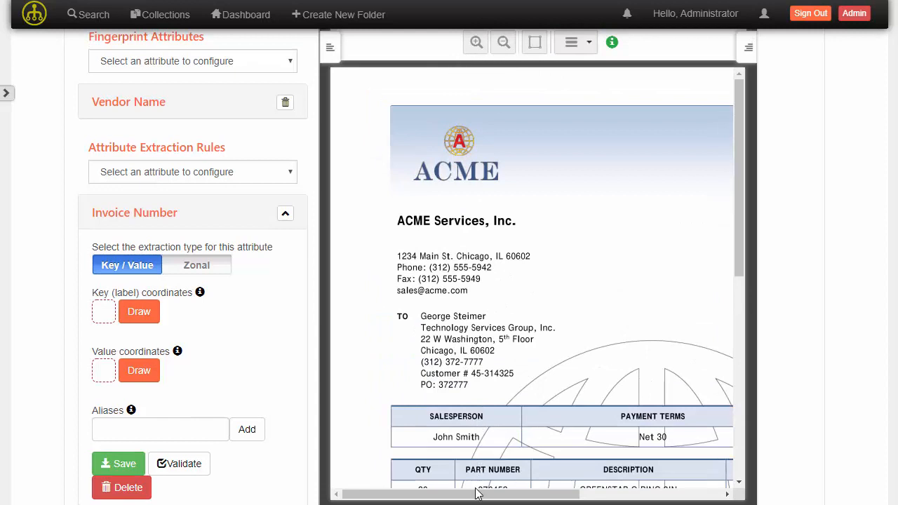
left_click_drag(483, 495, 622, 496)
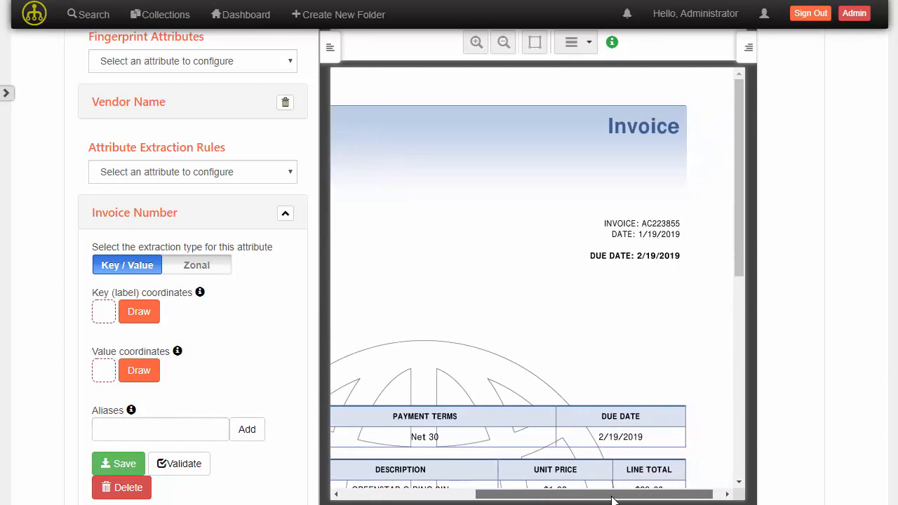
left_click(142, 313)
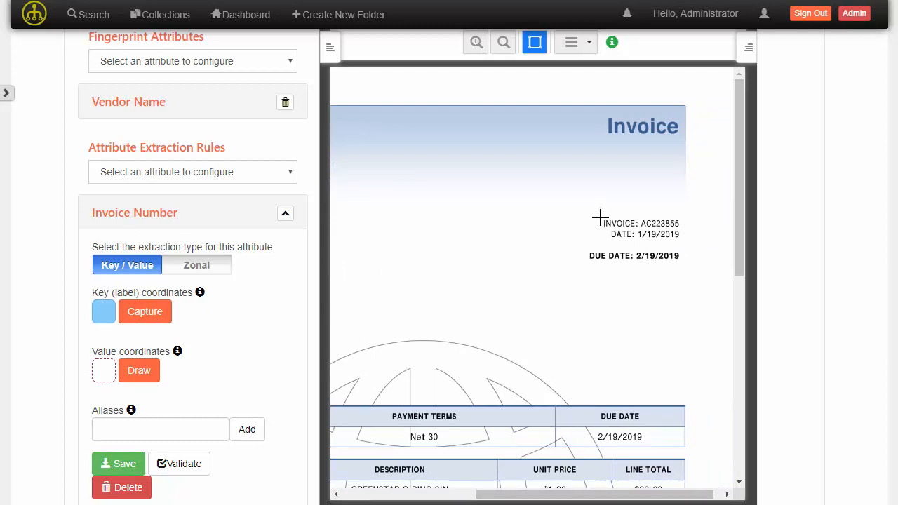
left_click_drag(601, 218, 636, 228)
left_click(161, 312)
left_click(189, 316)
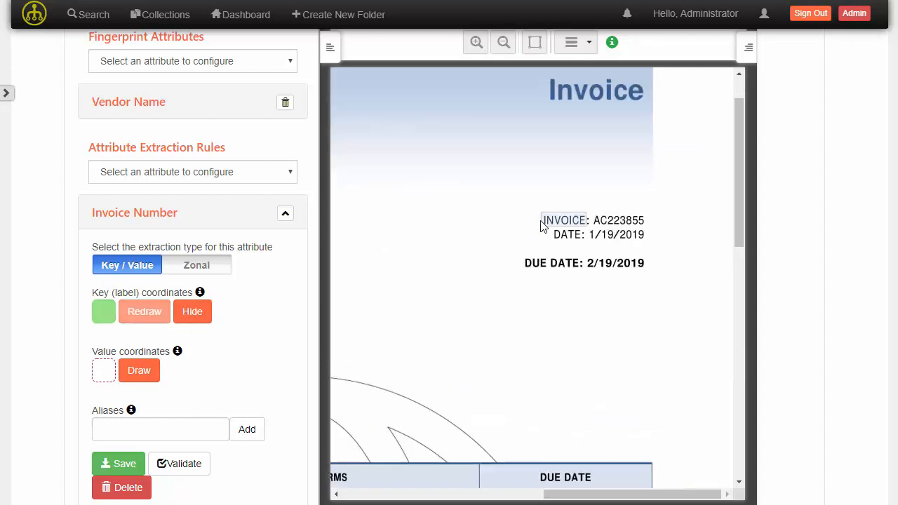
- Draw and capture the value coordinates around the invoice number beside the "INVOICE" label
left_click(140, 371)
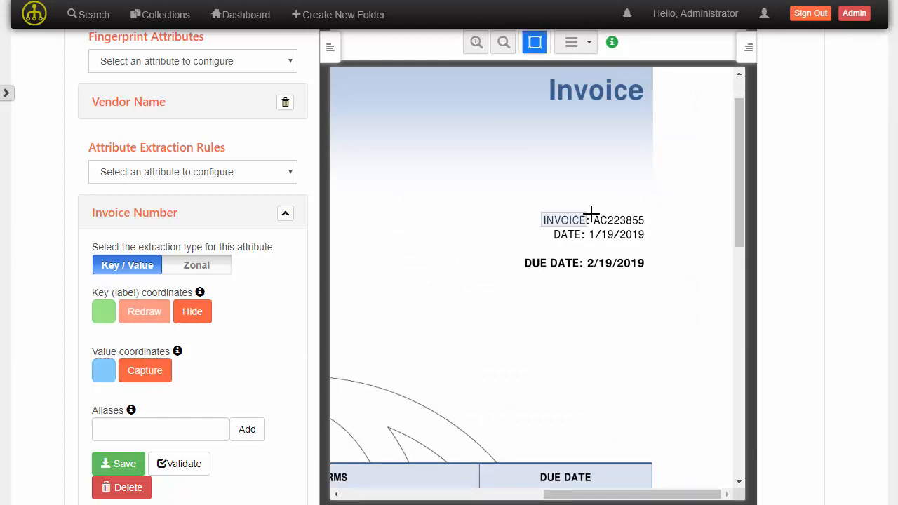
left_click_drag(590, 212, 646, 224)
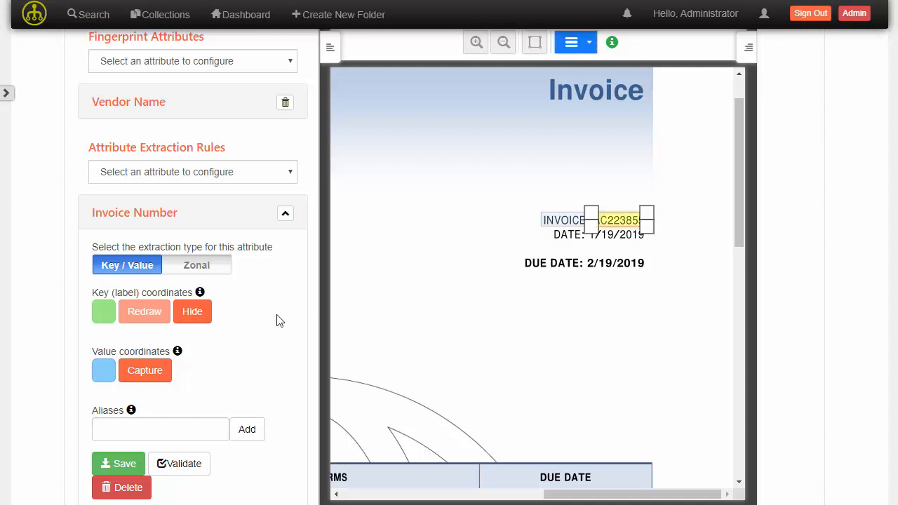
left_click(141, 372)
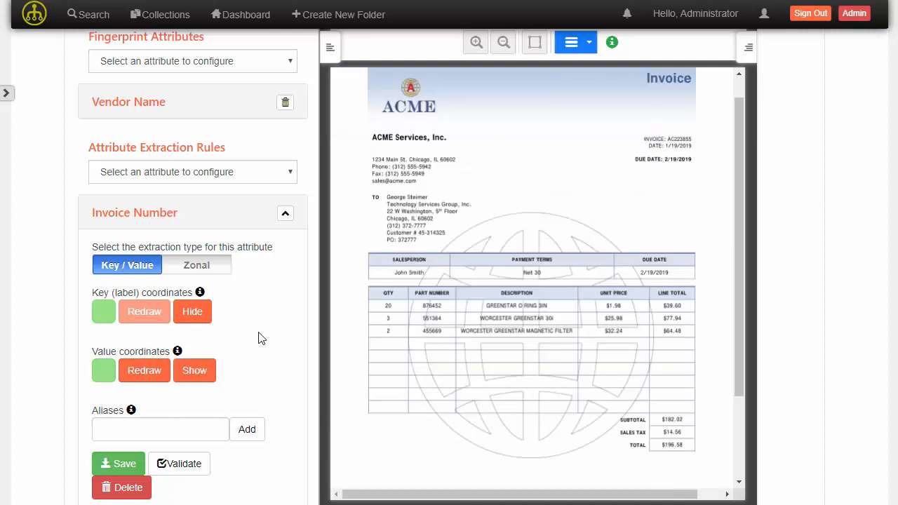
- Add the aliases "INVOICE" and "Invoice Number" to the Invoice Number extraction rule
scroll(263, 333, "down", 1)
left_click(152, 360)
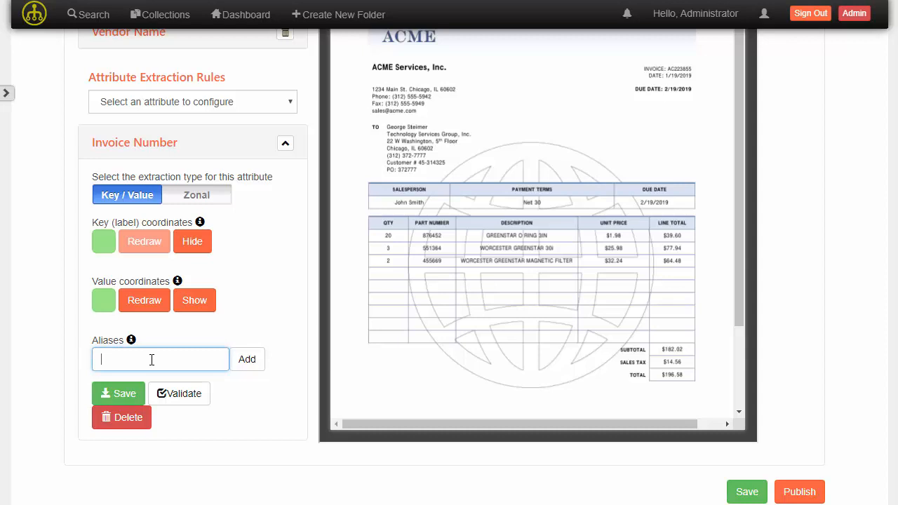
type("INVOICE")
key("Return")
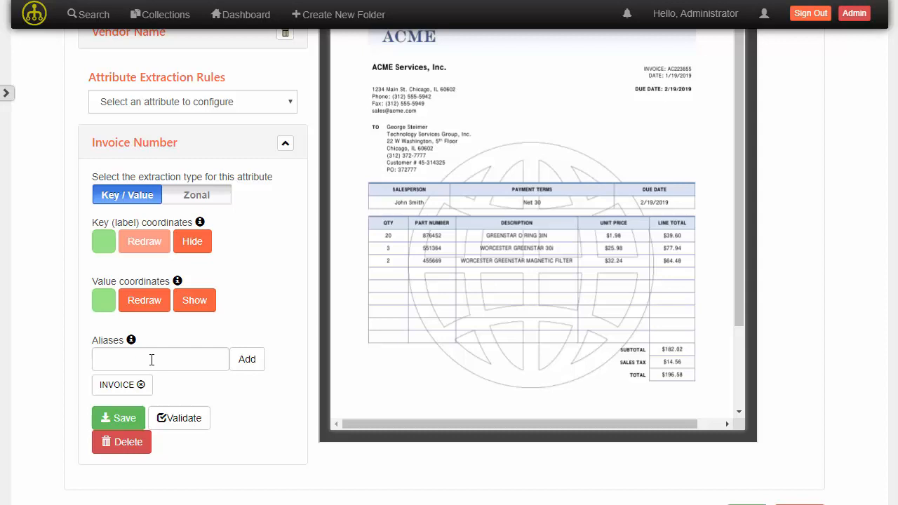
left_click(151, 359)
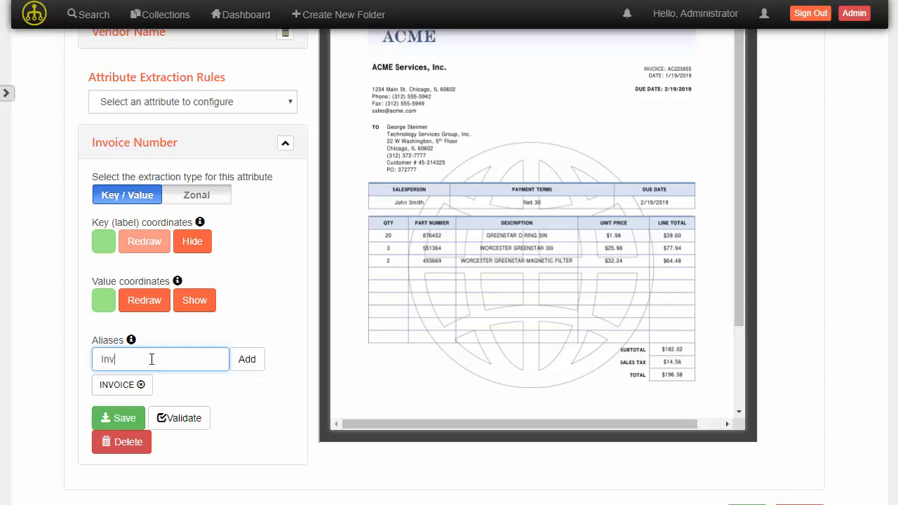
type("oice Number")
key("Return")
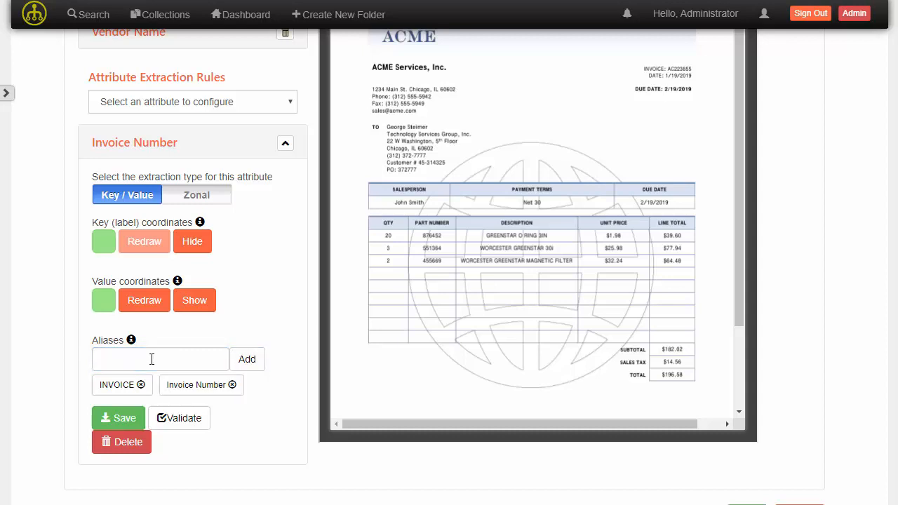
- Add the alias "INVOICE #" to the Invoice Number extraction rule, then save and collapse the rule
left_click(152, 359)
type("I")
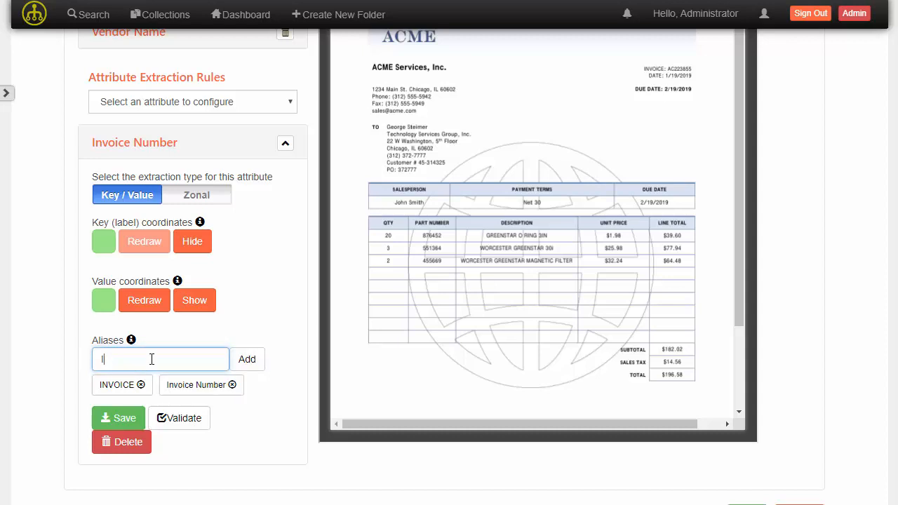
type("nvOICE #")
left_click(246, 359)
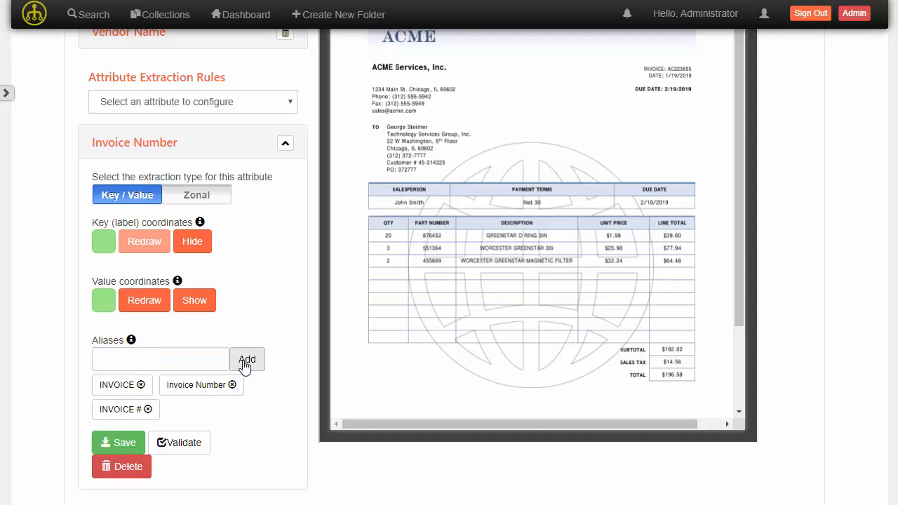
left_click(123, 444)
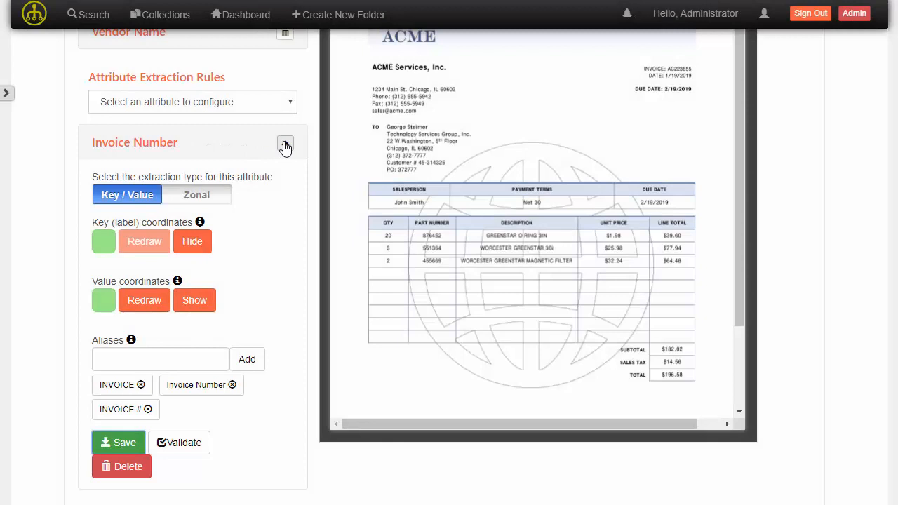
left_click(285, 146)
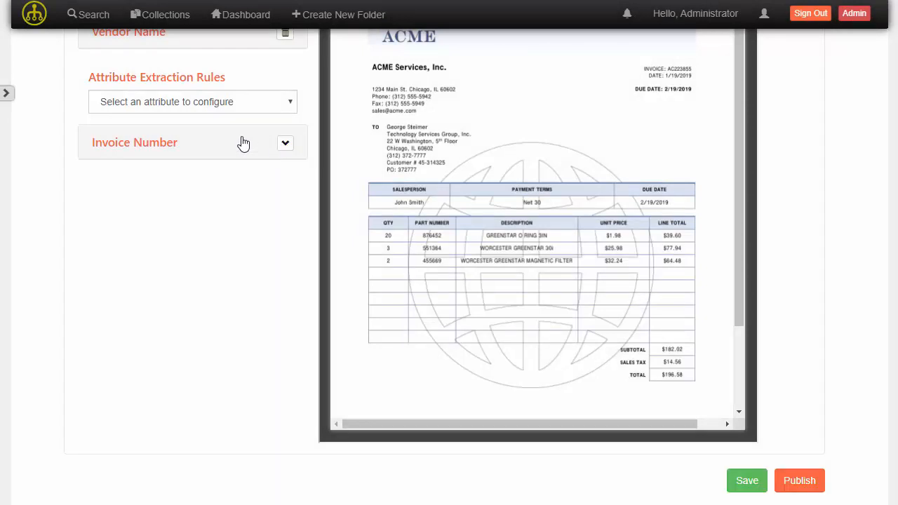
- Add an attribute extraction rule for Invoice Date and expand its settings
left_click(237, 103)
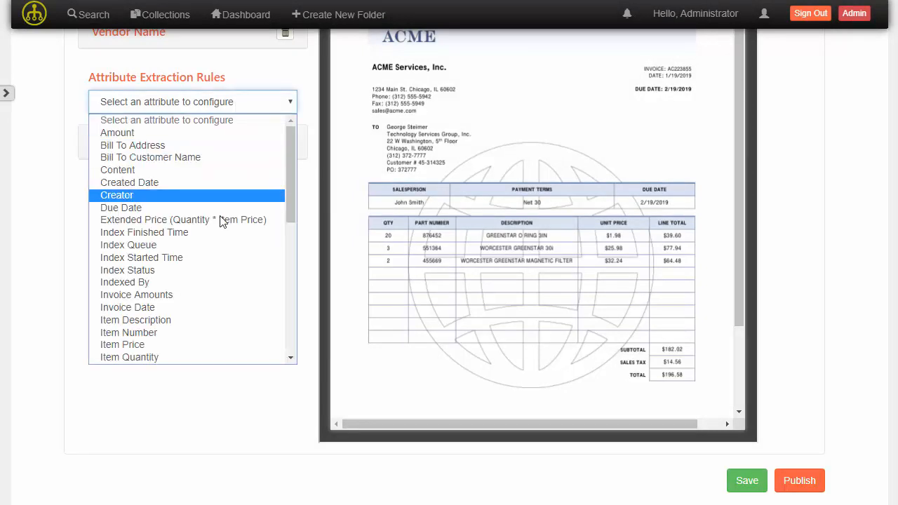
left_click(181, 310)
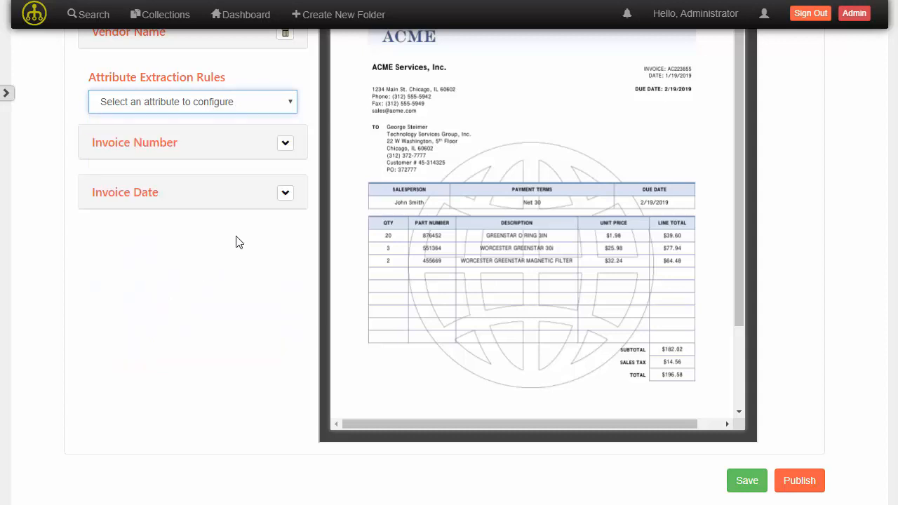
left_click(284, 193)
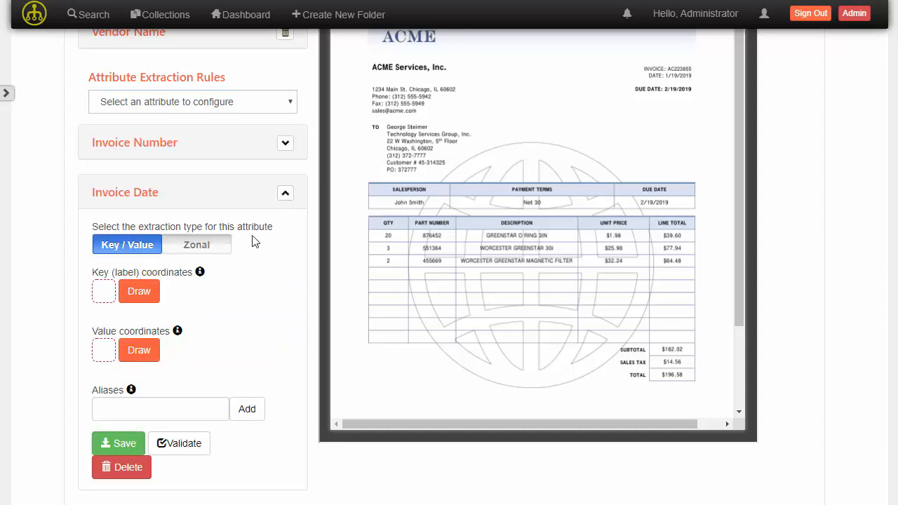
- Draw and capture the Invoice Date key coordinates around the "DATE" label below the invoice number, and show the captured area
scroll(622, 125, "up", 1)
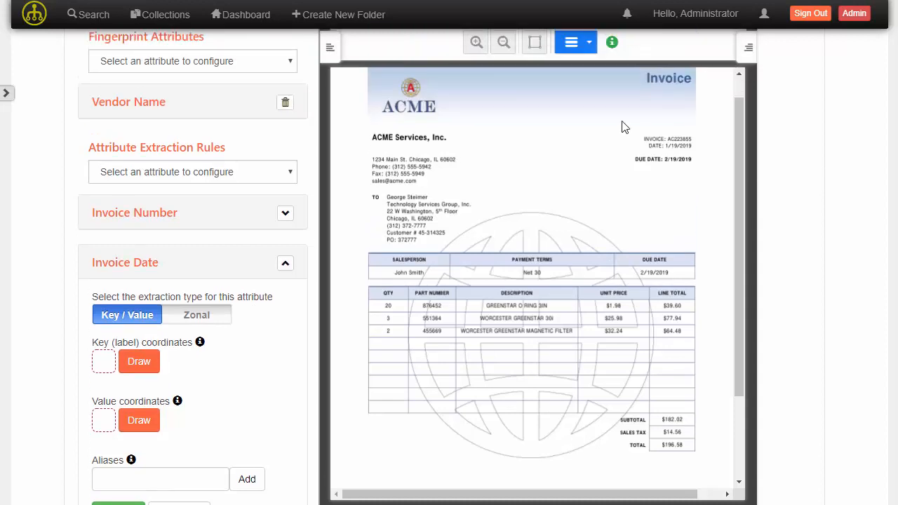
left_click(476, 42)
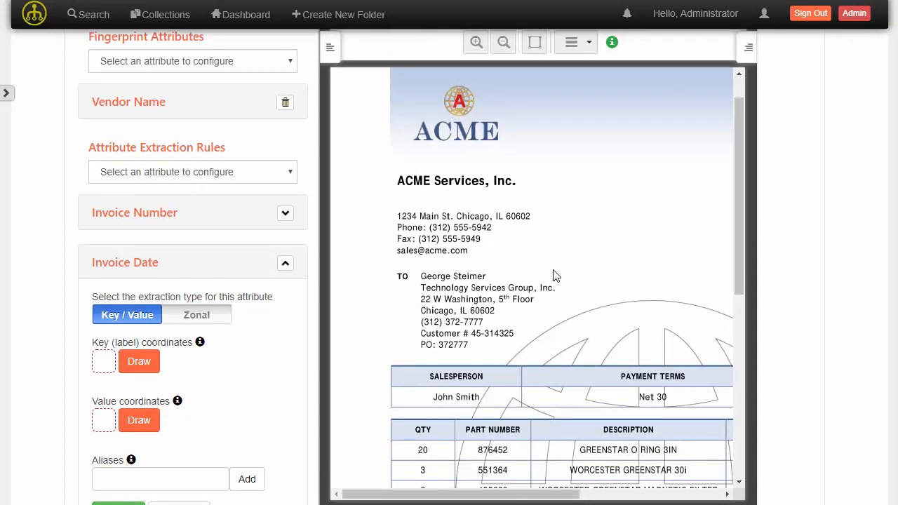
left_click_drag(568, 494, 702, 494)
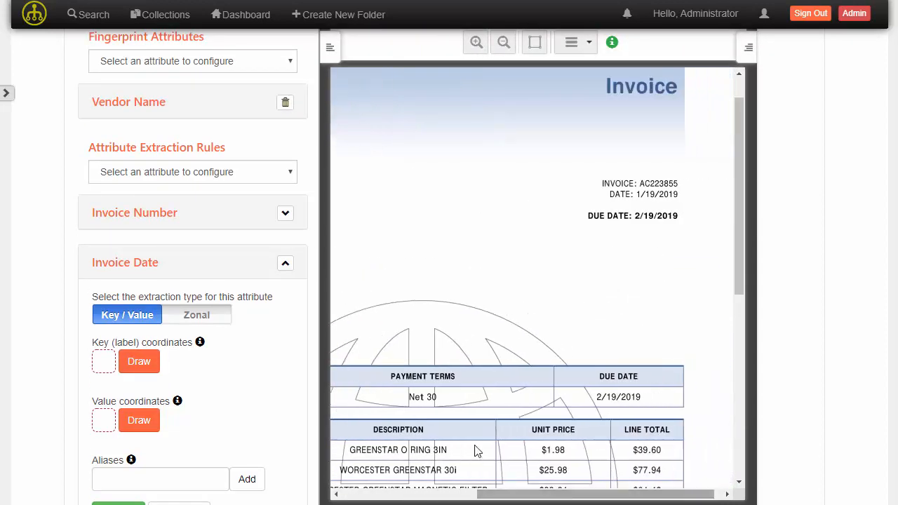
left_click(140, 366)
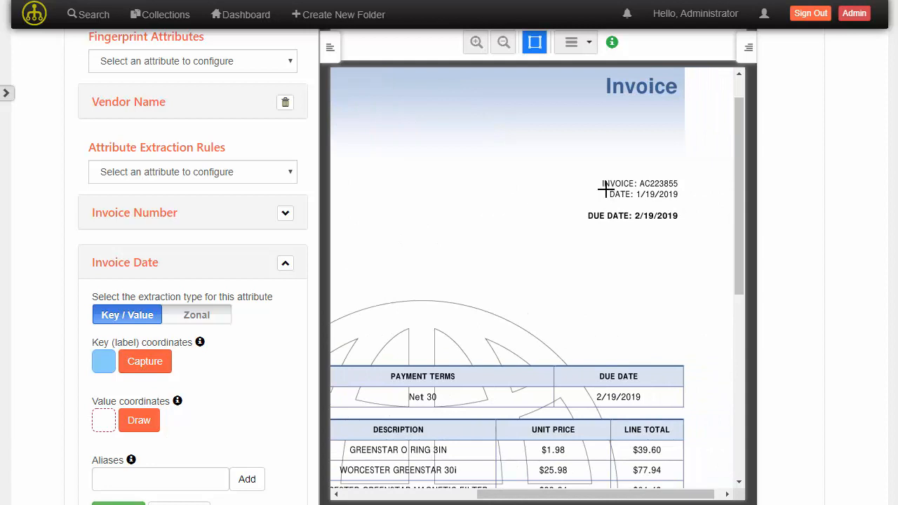
left_click_drag(607, 189, 616, 194)
left_click_drag(626, 195, 631, 200)
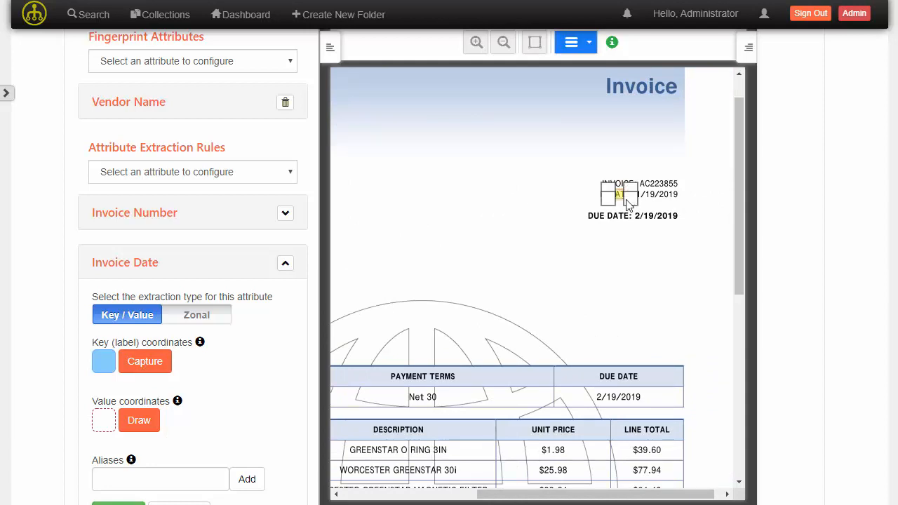
left_click(148, 361)
left_click(191, 364)
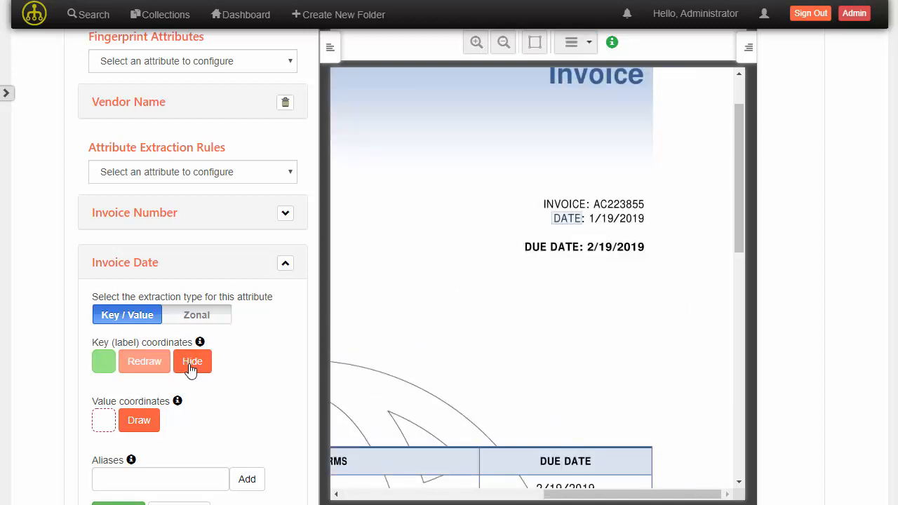
- Draw and capture the Invoice Date value coordinates around the date beside the "DATE" label
left_click(137, 421)
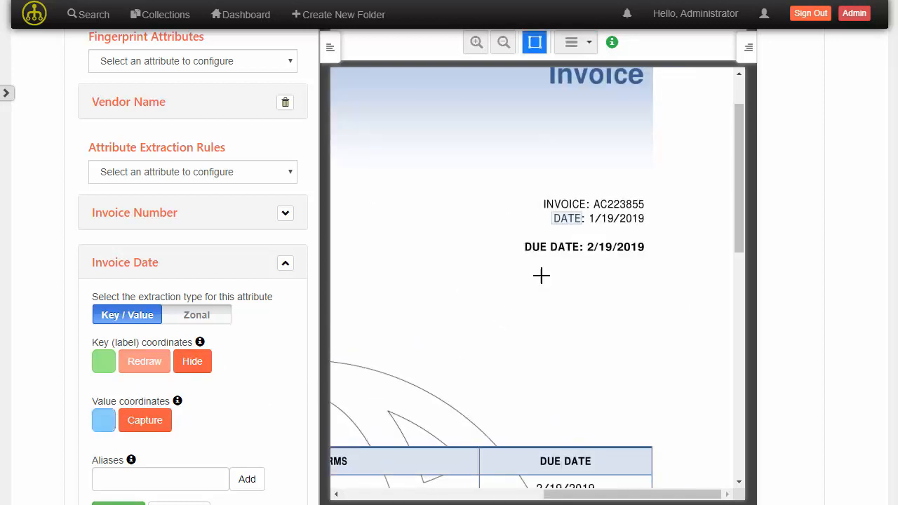
left_click_drag(586, 213, 646, 225)
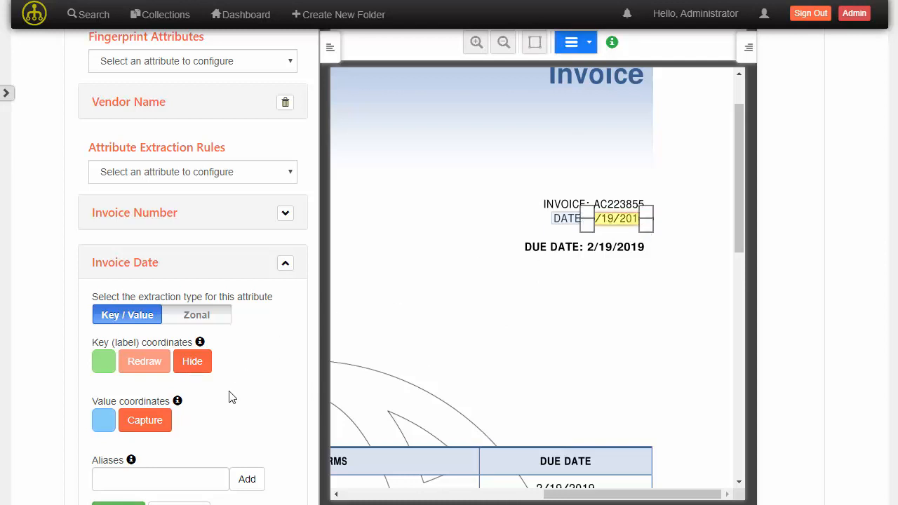
left_click(157, 421)
- Add the aliases "DATE" and "Invoice Date" to the Invoice Date extraction rule
scroll(171, 381, "down", 2)
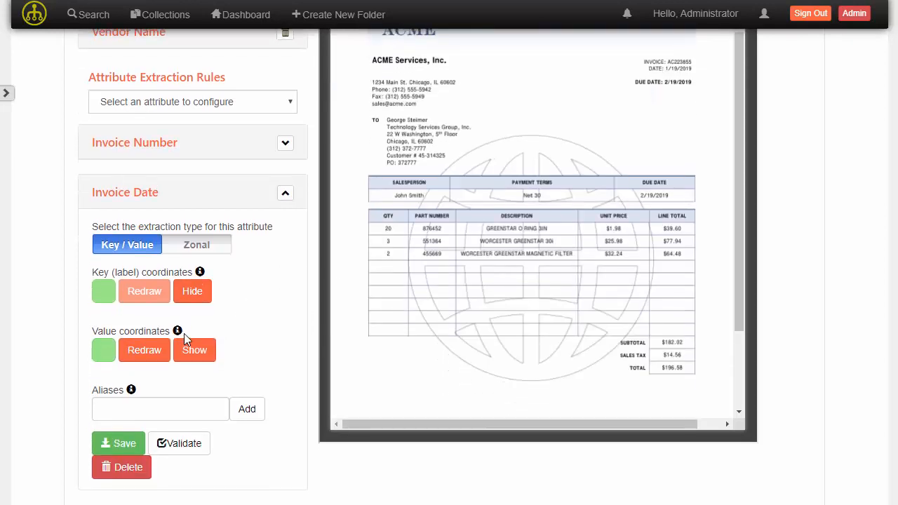
left_click(175, 339)
type("DATE")
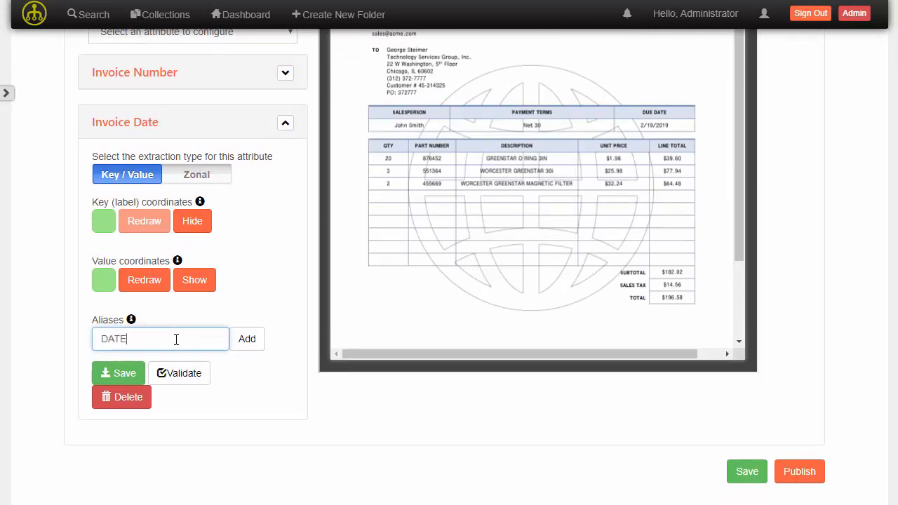
key("Return")
left_click(176, 339)
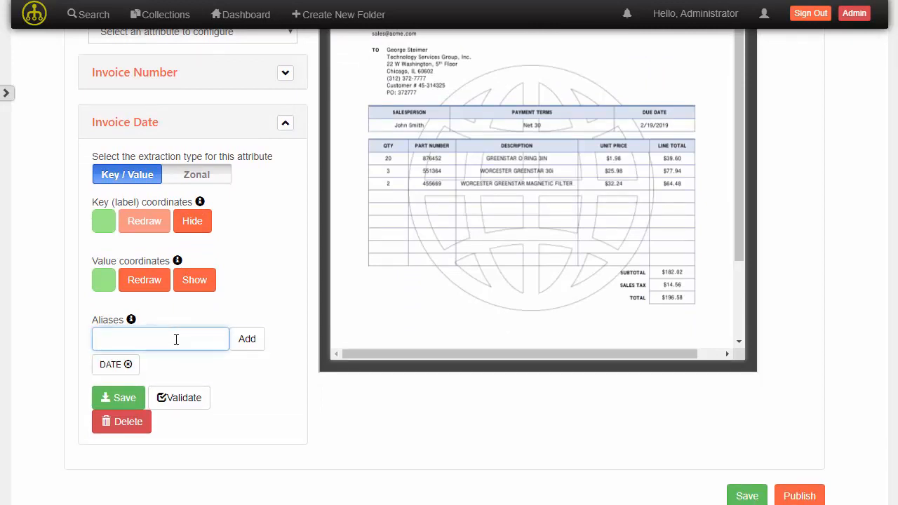
type("Invoice Date")
key("Return")
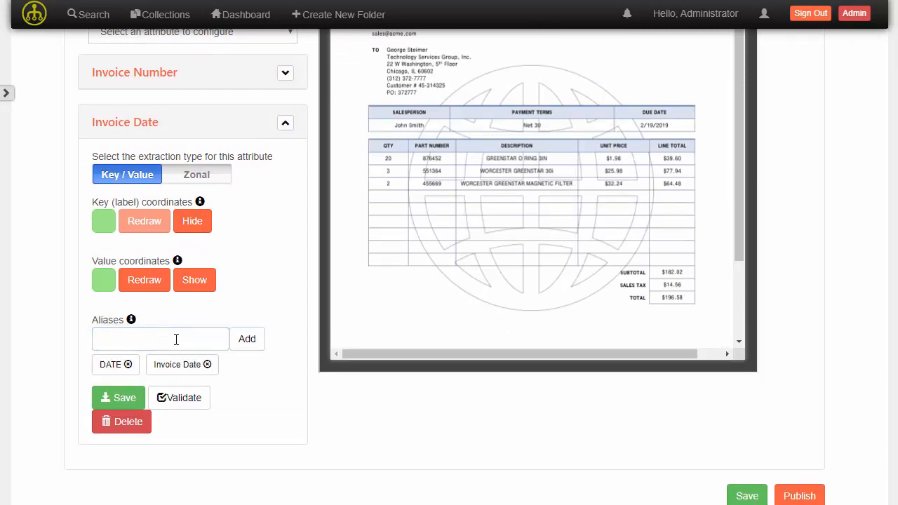
- Add the alias "INV Date" to the Invoice Date extraction rule, then save and collapse the rule
left_click(176, 340)
type("INV Date")
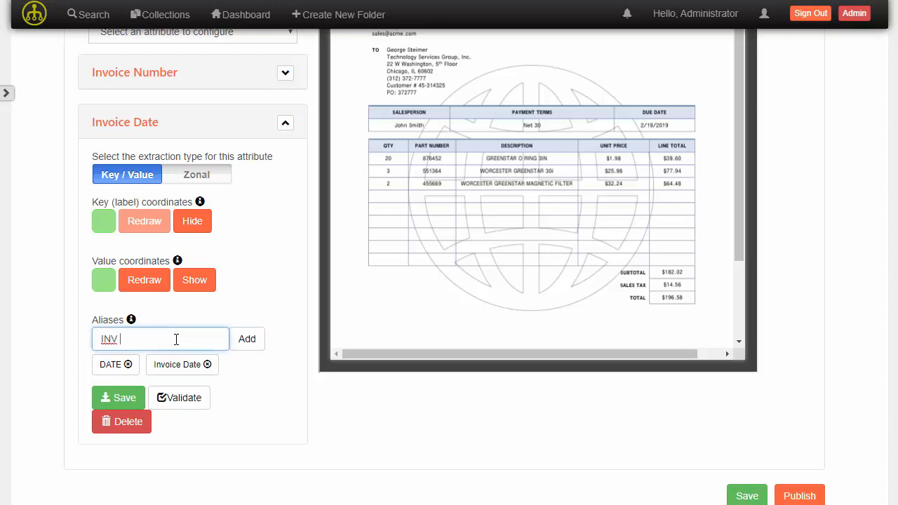
left_click(248, 341)
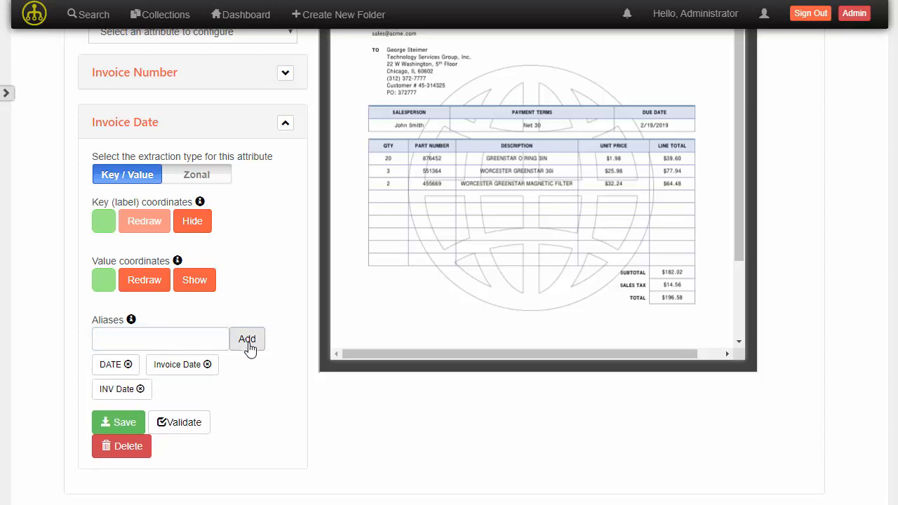
left_click(126, 425)
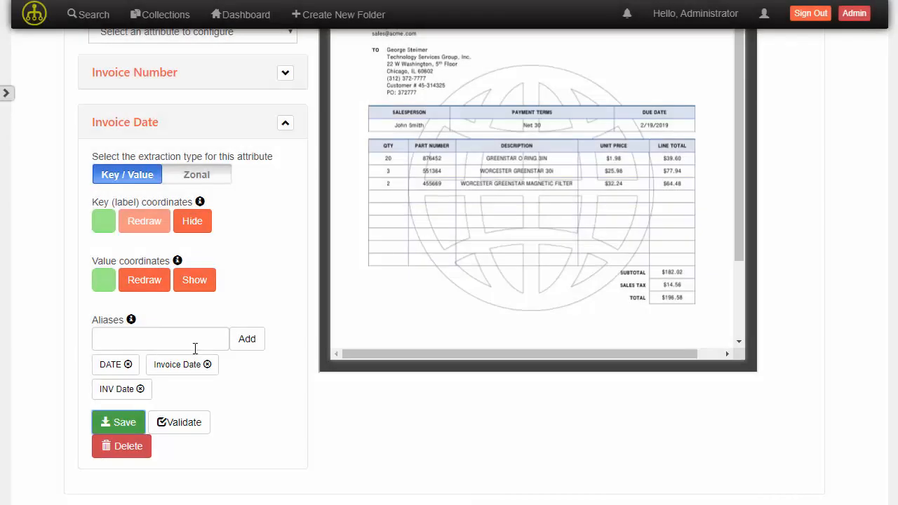
scroll(195, 347, "up", 2)
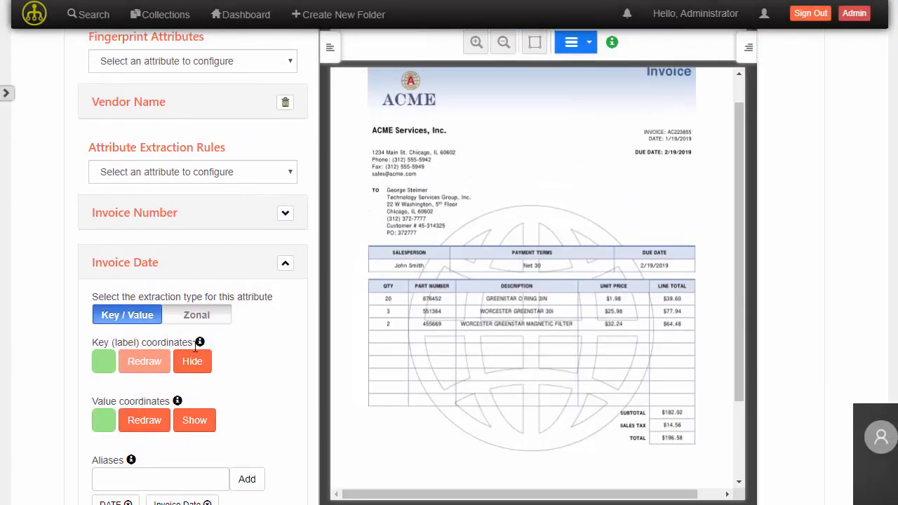
left_click(284, 264)
- Add an attribute extraction rule for Amount and expand its settings
left_click(245, 174)
scroll(199, 316, "down", 10)
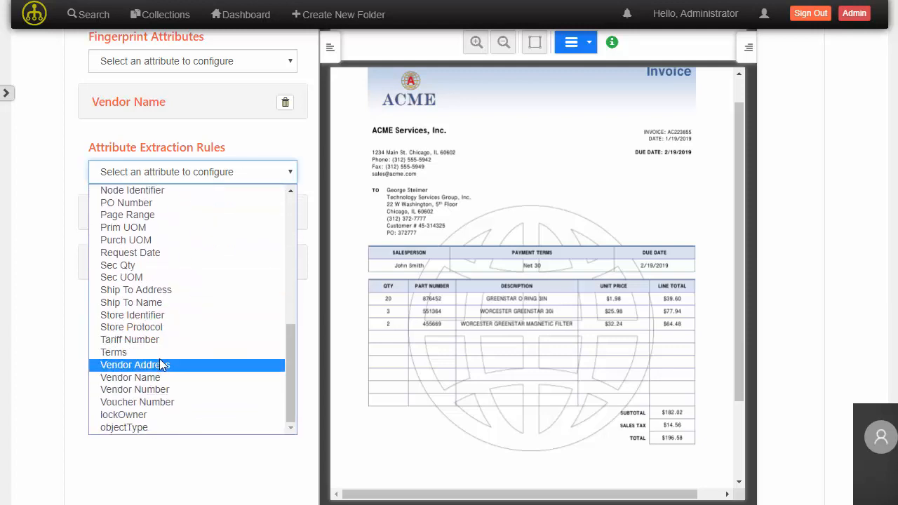
scroll(158, 347, "up", 10)
left_click(141, 202)
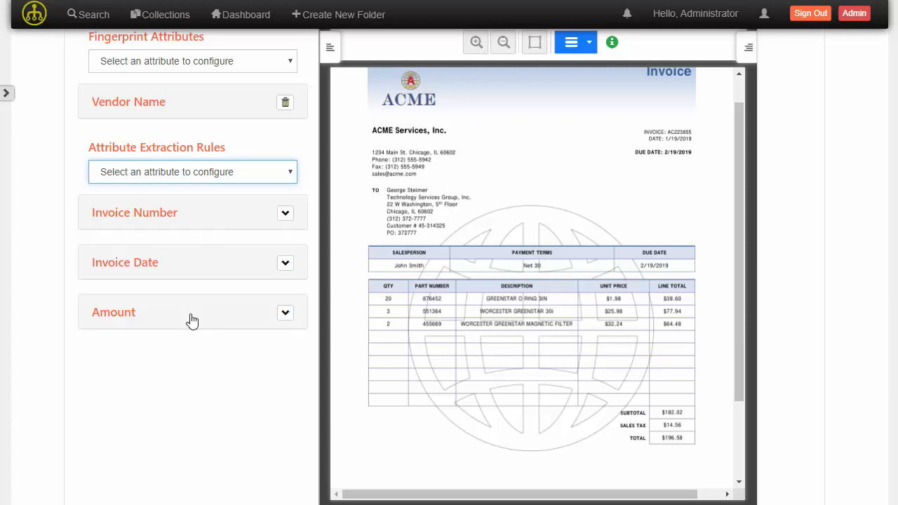
left_click(284, 313)
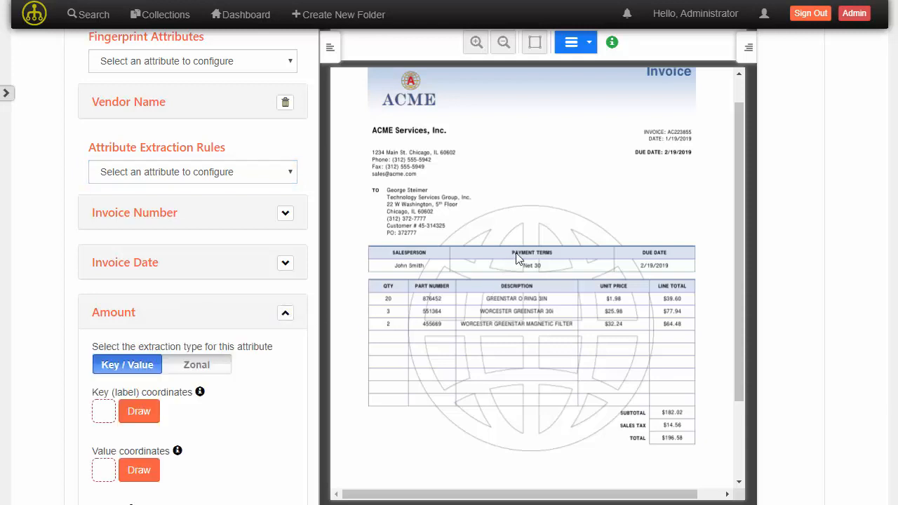
- Draw and capture the Amount key coordinates around the "TOTAL" label below the sales tax line
scroll(516, 258, "down", 2)
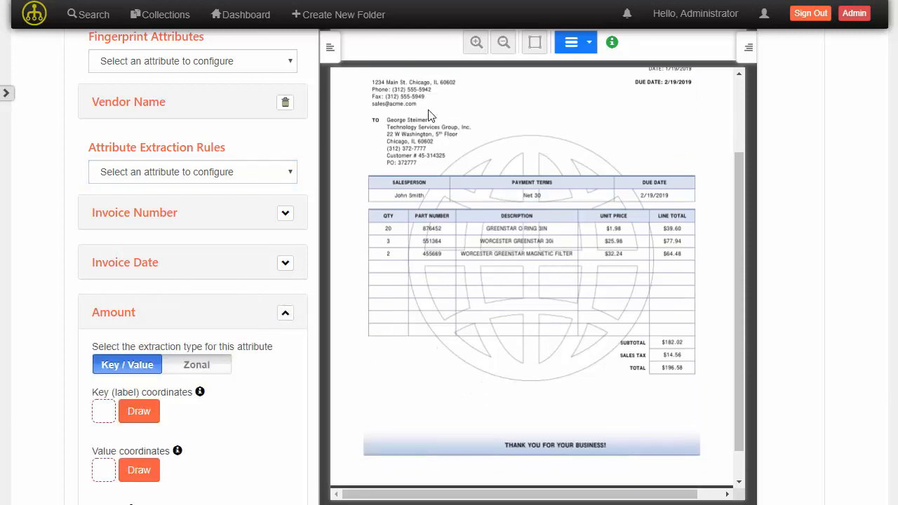
left_click(476, 42)
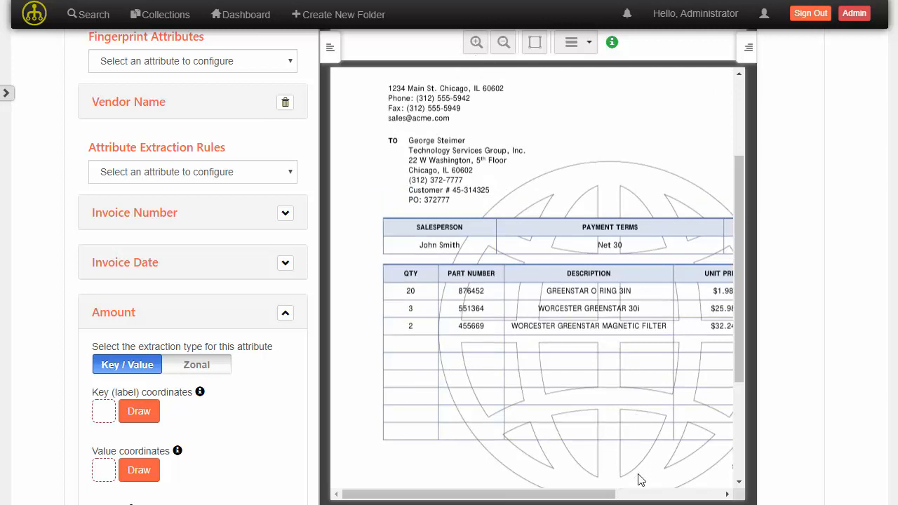
left_click(669, 493)
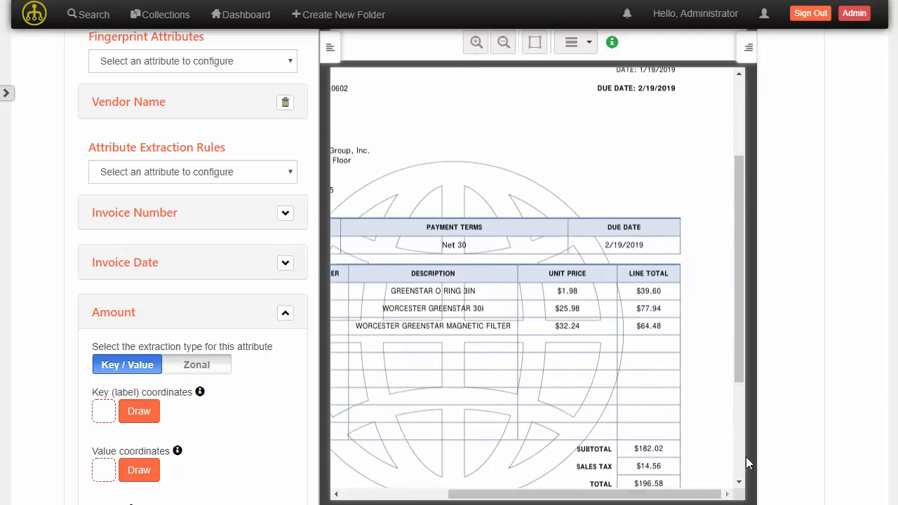
left_click(138, 411)
scroll(742, 420, "down", 3)
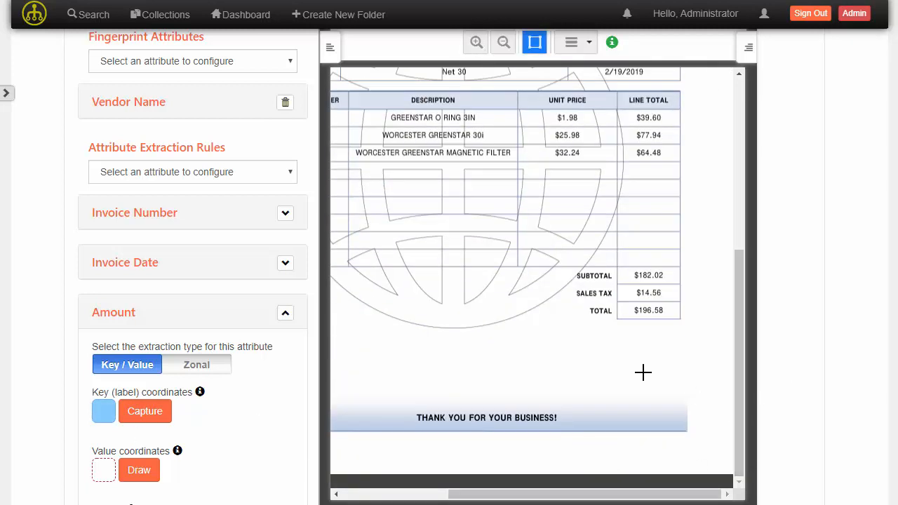
left_click_drag(585, 303, 613, 319)
left_click(170, 408)
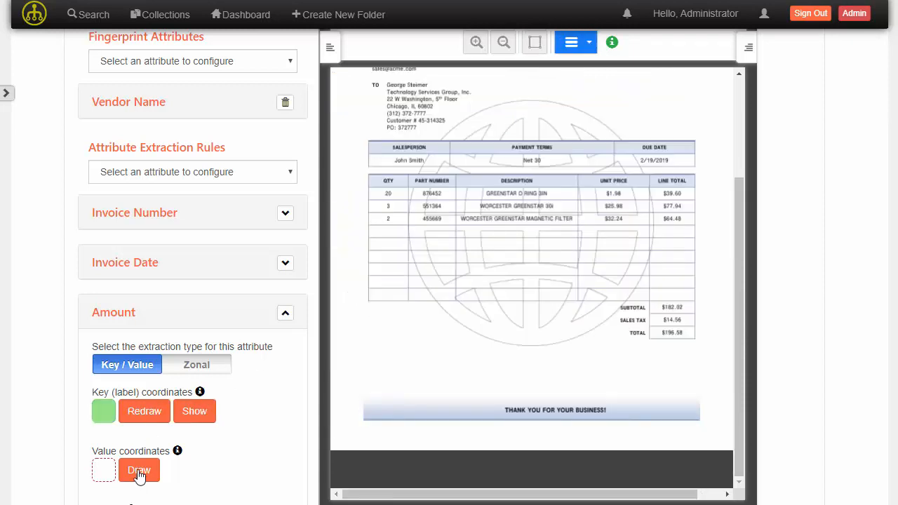
- Show the captured "TOTAL" key area, and draw and capture the Amount value coordinates around the total amount beside it
left_click(138, 473)
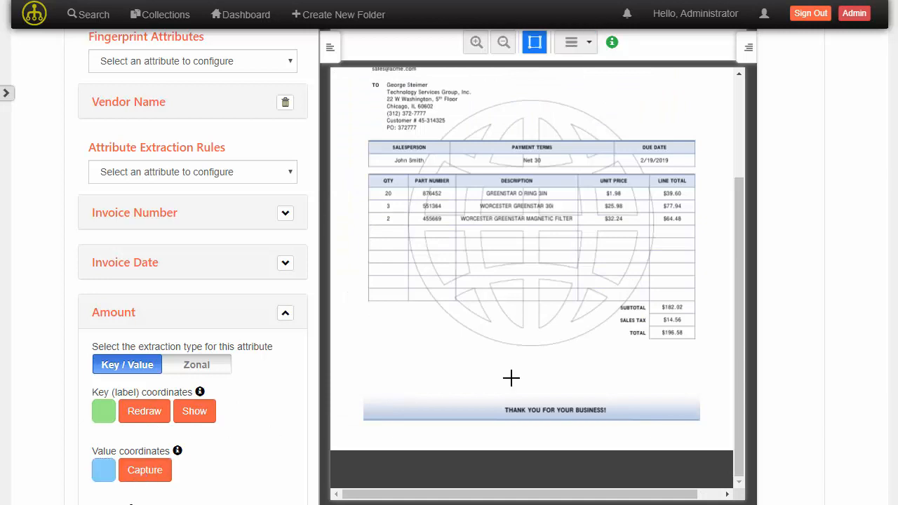
left_click(194, 413)
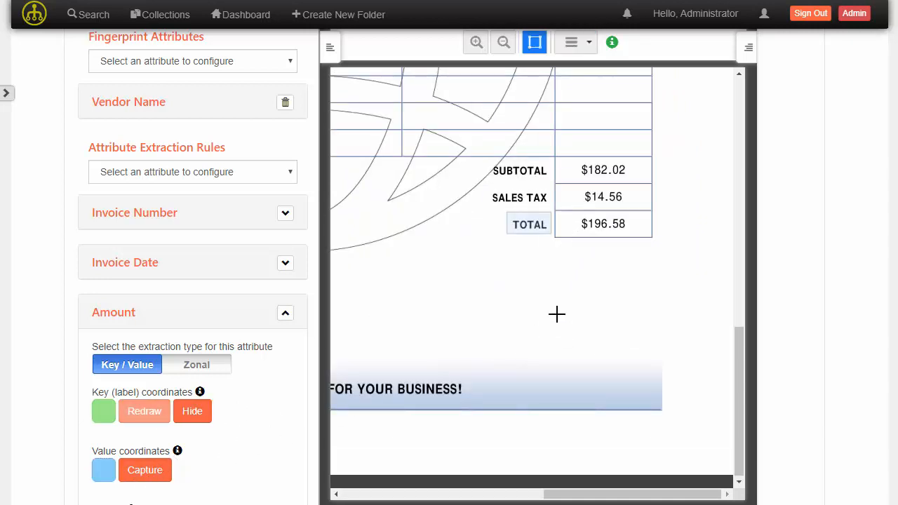
left_click_drag(576, 216, 626, 232)
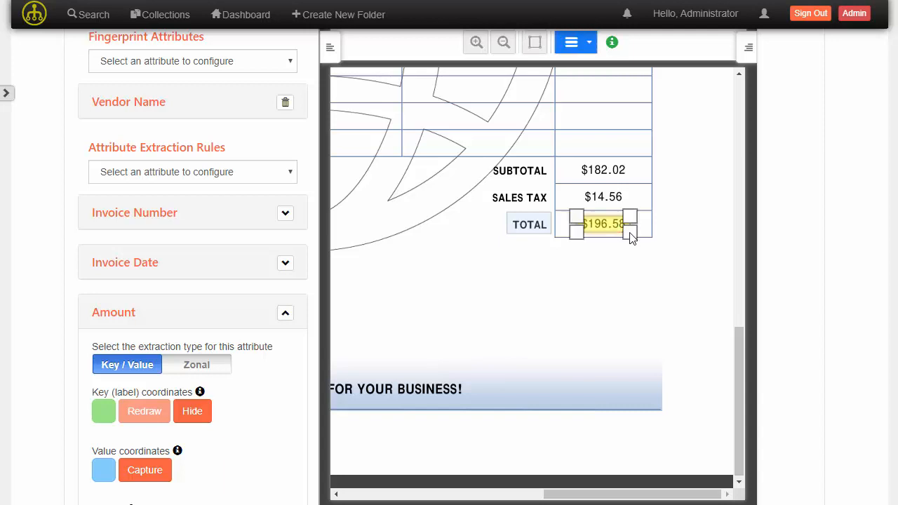
left_click(141, 474)
scroll(230, 343, "down", 2)
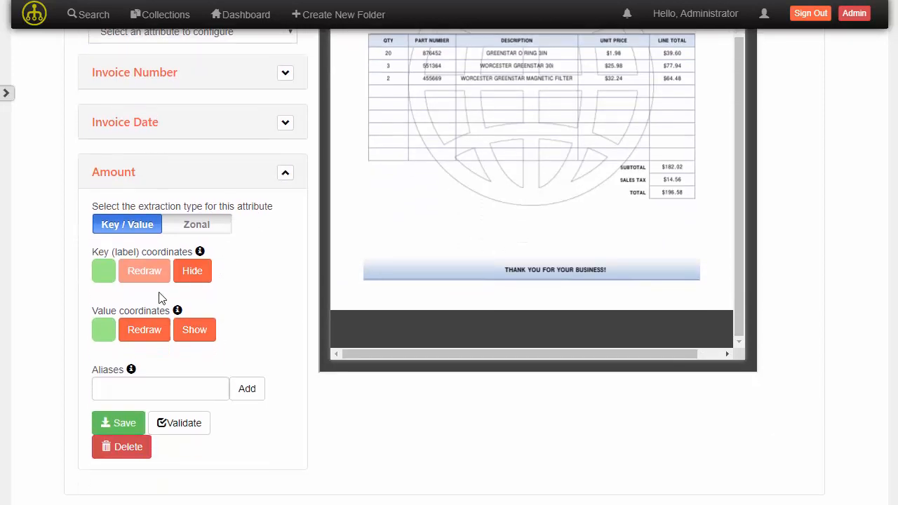
- Add the aliases "TOTAL" and "Balance Due" to the Amount extraction rule
left_click(148, 388)
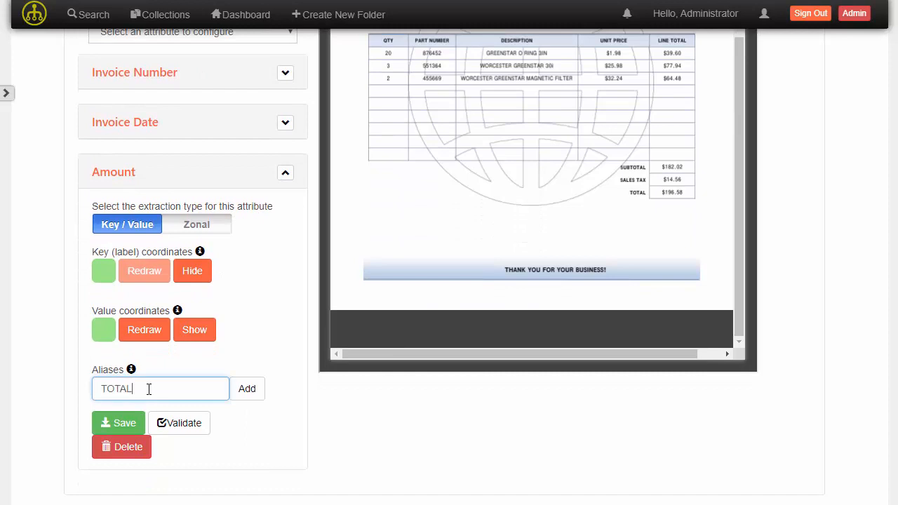
type("TOTAL")
key("Return")
left_click(149, 388)
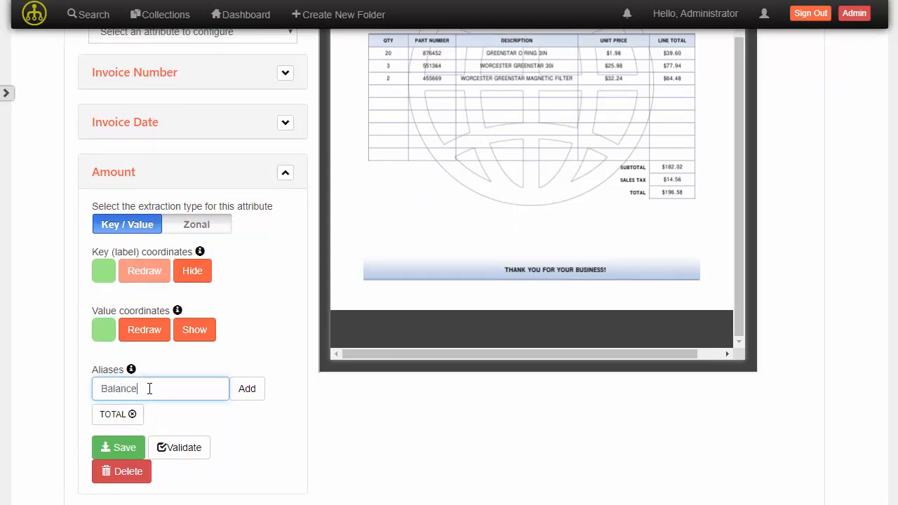
key("Return")
- Add the aliases "Amount" and "Amount Due" to the Amount extraction rule
left_click(149, 388)
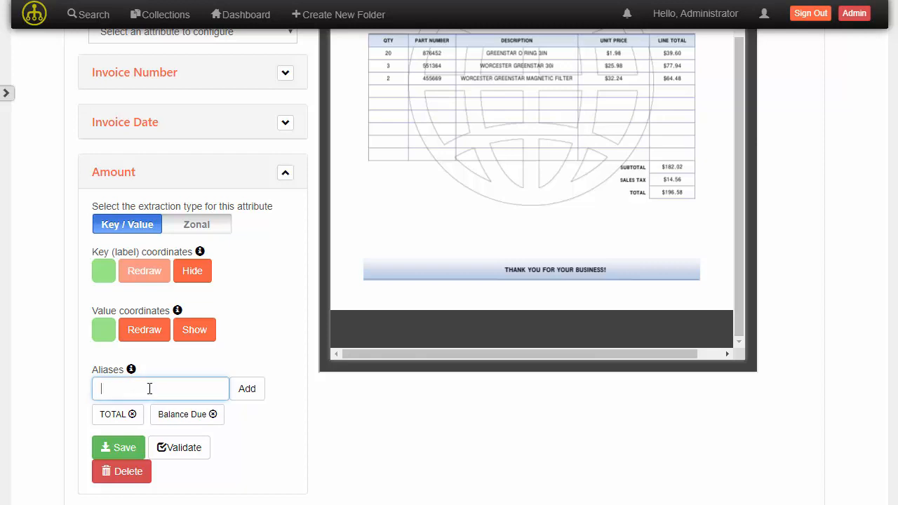
type("Amount")
key("Return")
left_click(149, 388)
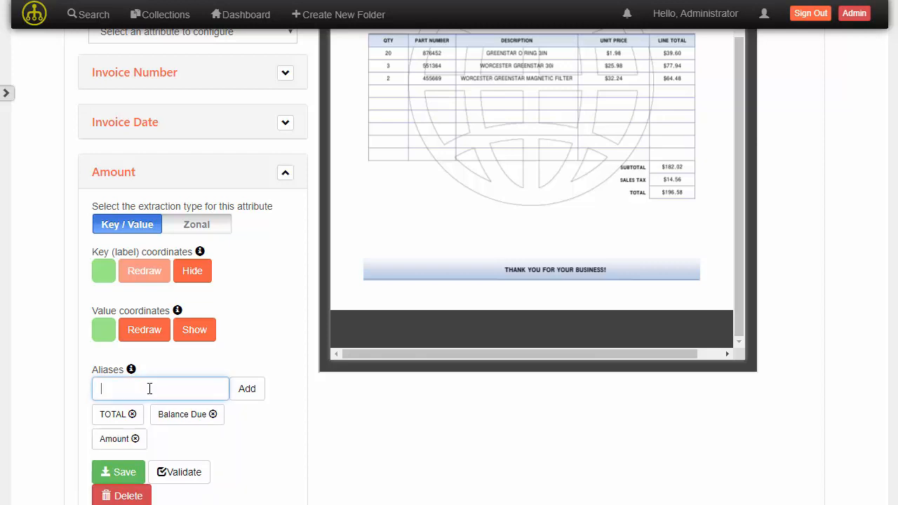
type("Amount Due")
left_click(257, 389)
- Save the Amount extraction rule and collapse its settings
scroll(249, 302, "down", 1)
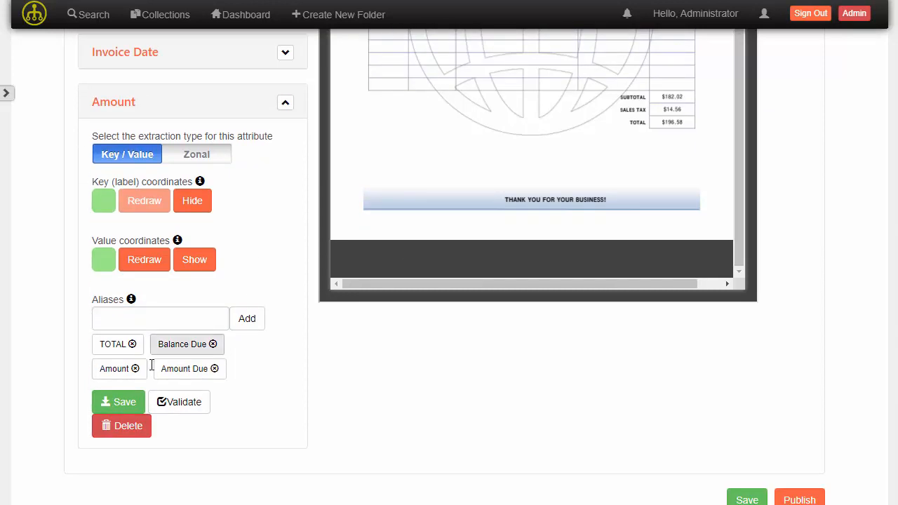
left_click(133, 405)
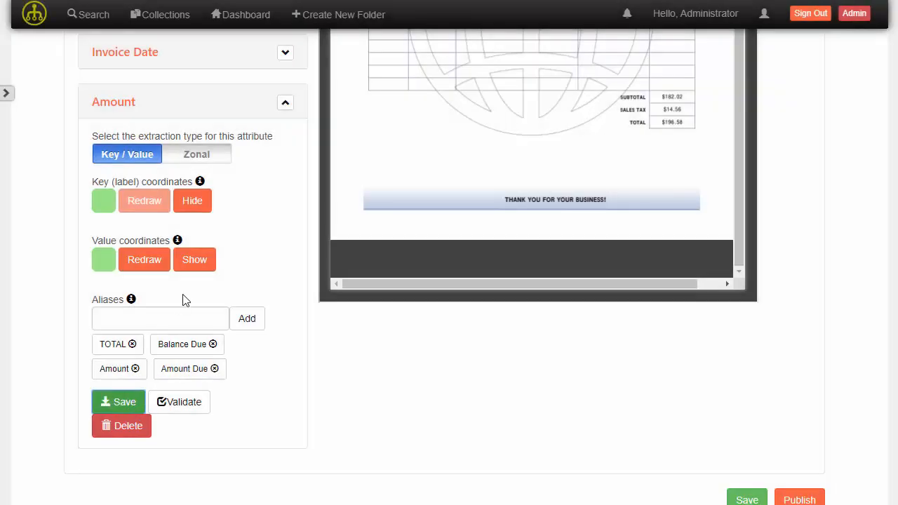
scroll(186, 301, "up", 1)
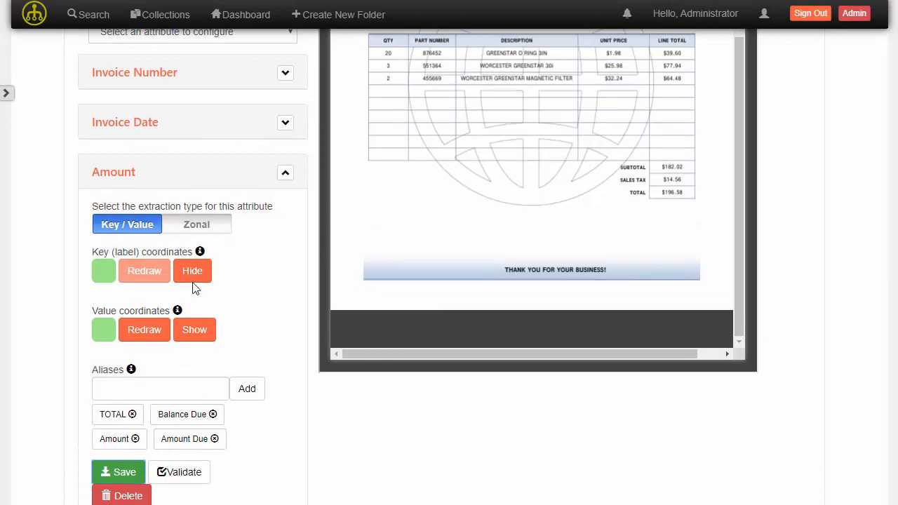
left_click(281, 175)
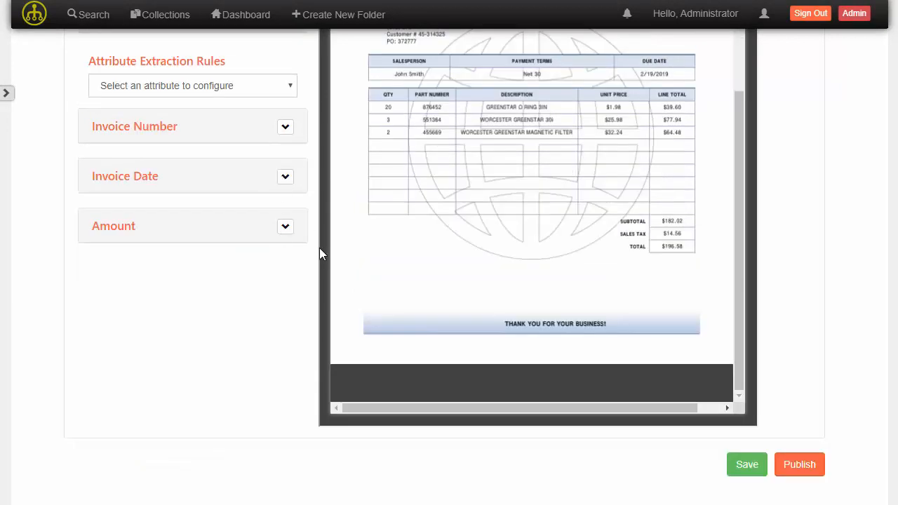
- Add attribute extraction rules for Due Date and PO Number to the template
scroll(463, 241, "up", 3)
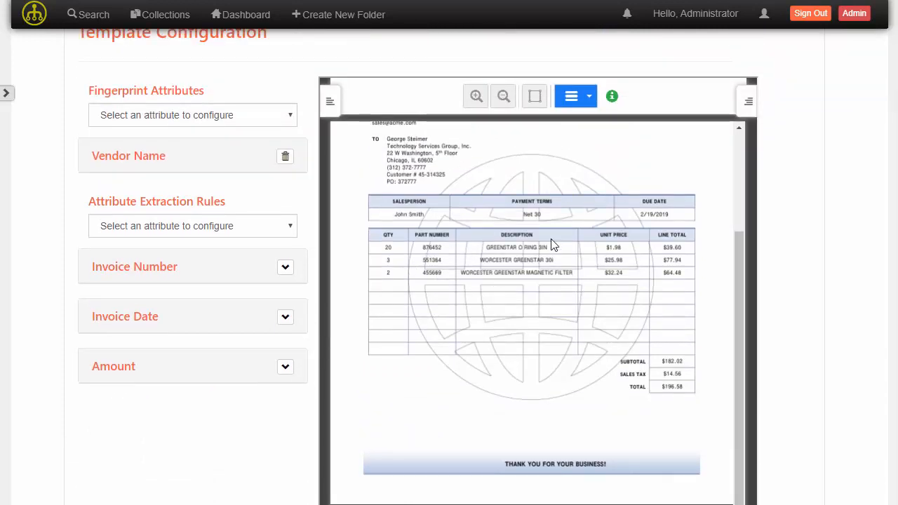
scroll(740, 182, "up", 3)
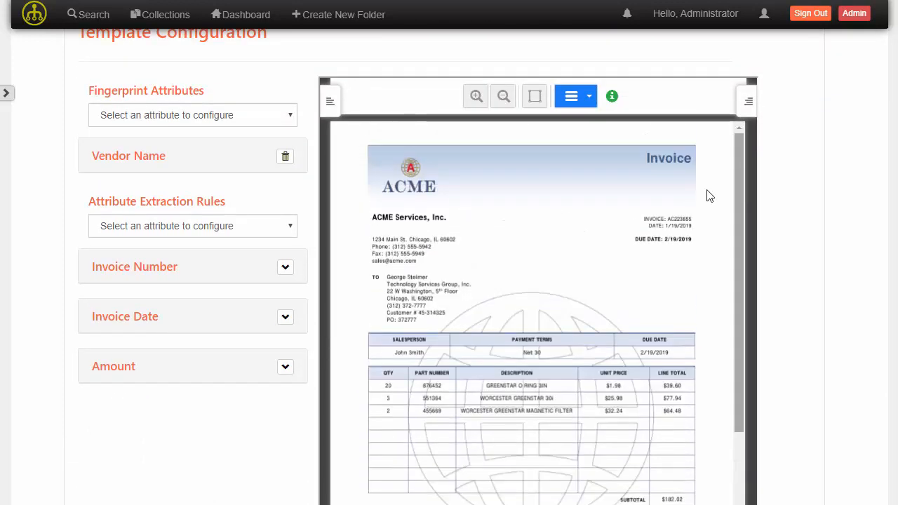
left_click(235, 230)
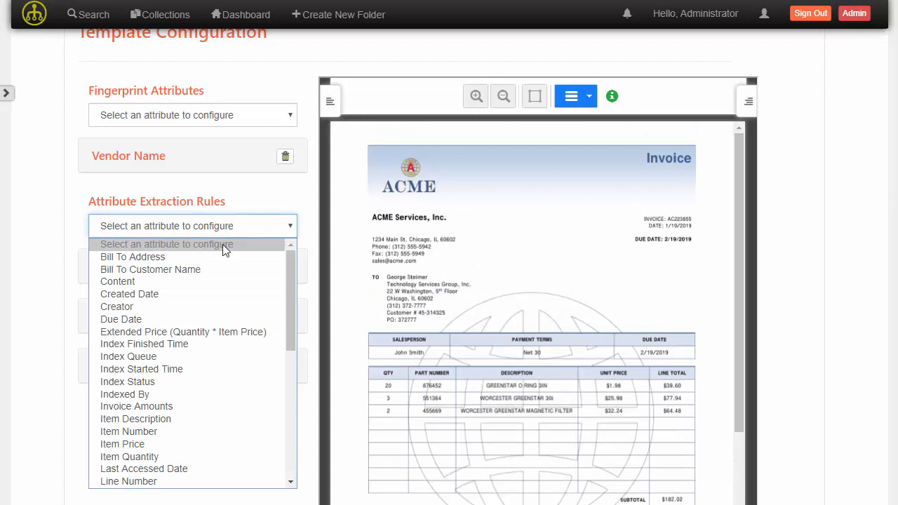
left_click(190, 319)
left_click(220, 232)
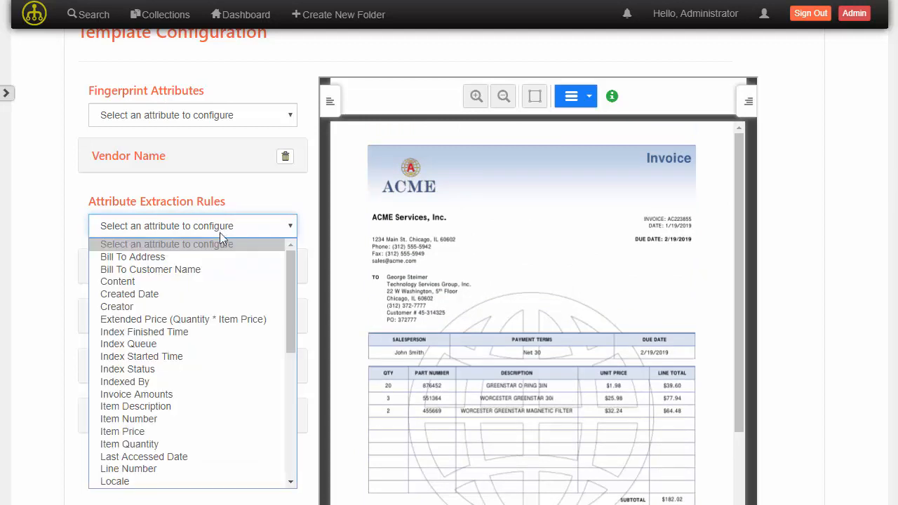
scroll(215, 350, "down", 5)
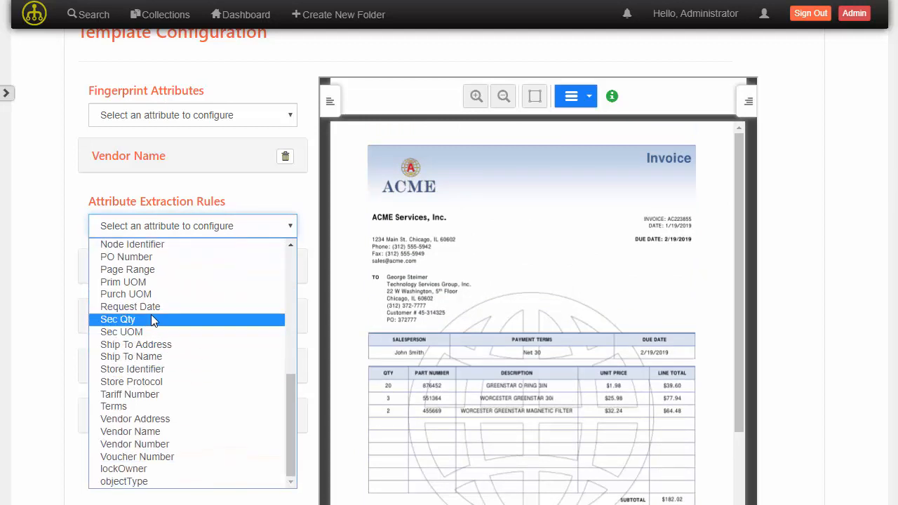
left_click(149, 256)
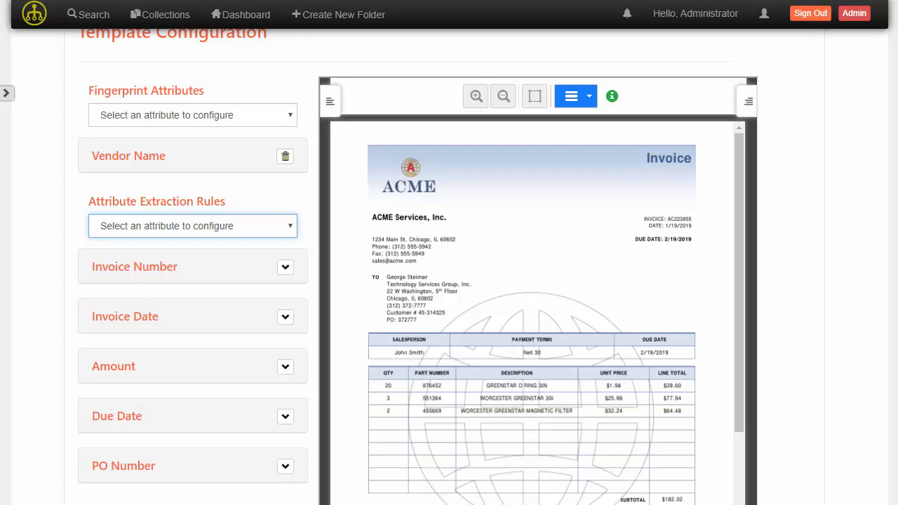
- Save the capture template configuration and publish it
scroll(247, 295, "down", 3)
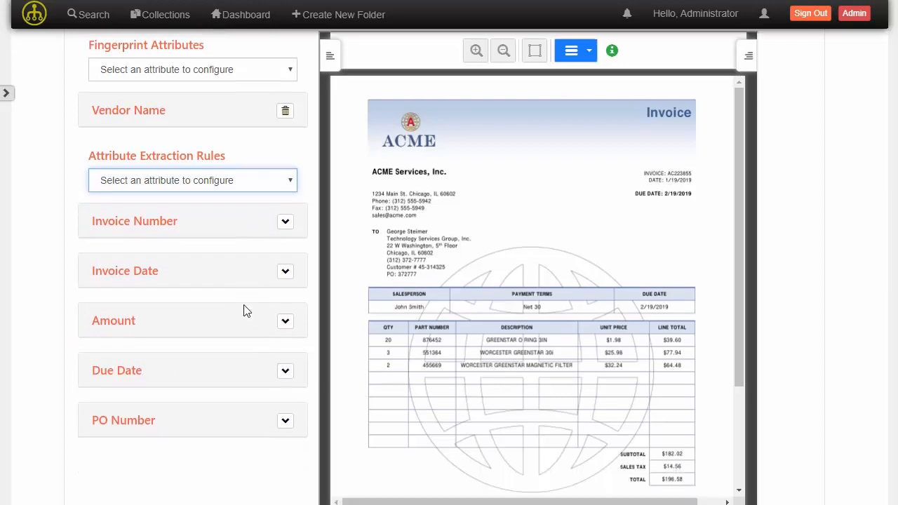
left_click(736, 471)
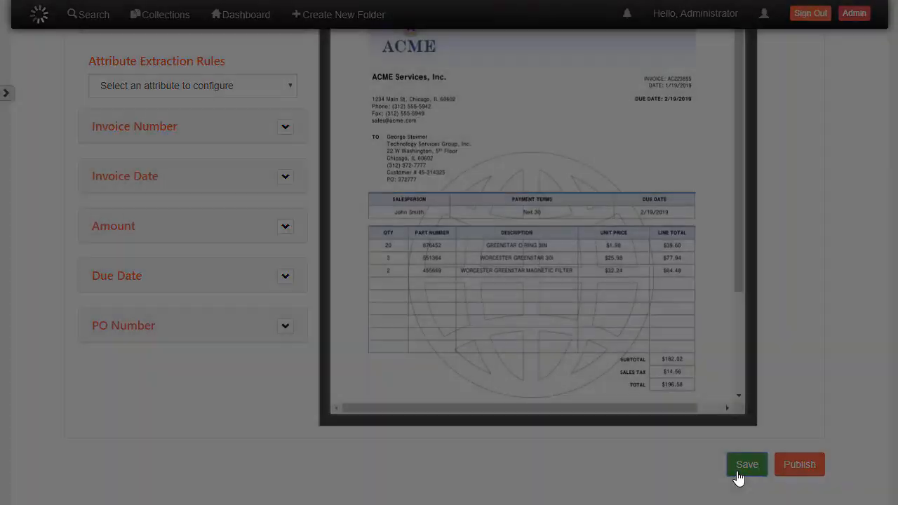
left_click(797, 466)
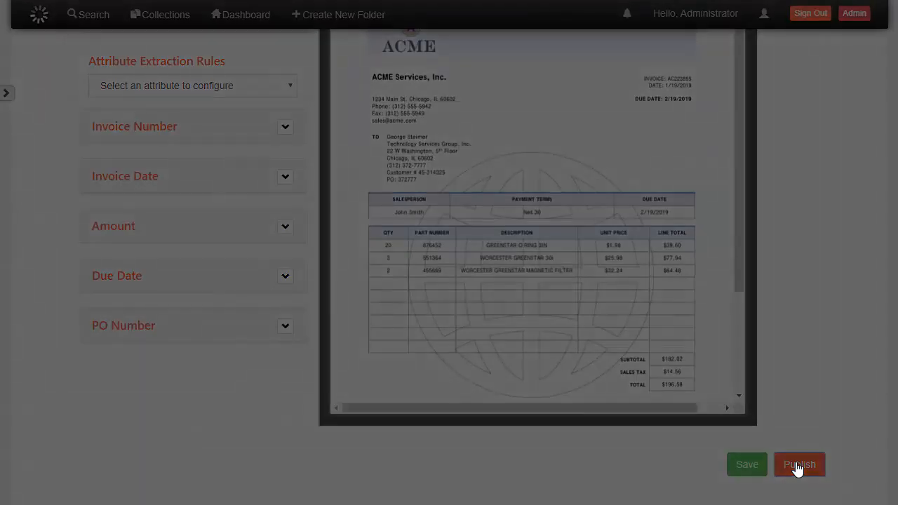